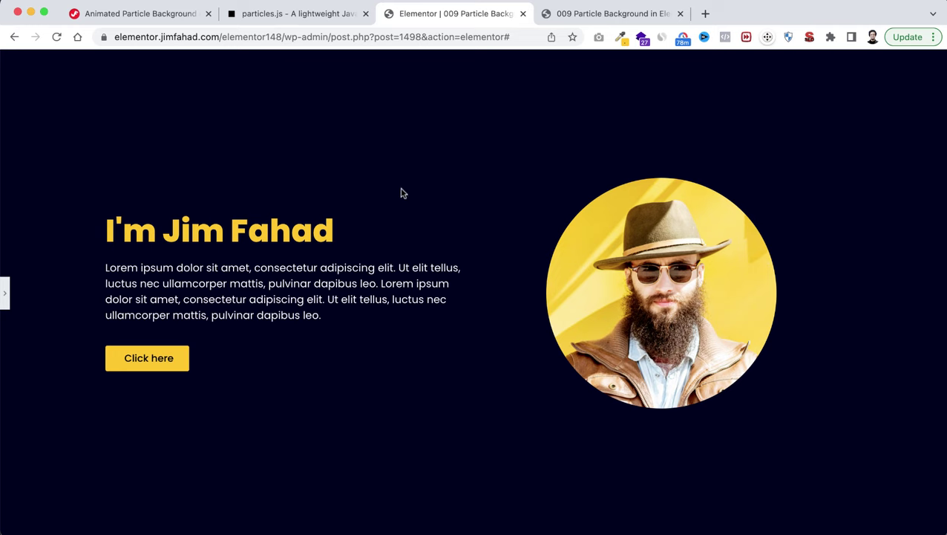
Expand the Elementor editing panel beside the page design and switch to the particles.js demo page
click(5, 295)
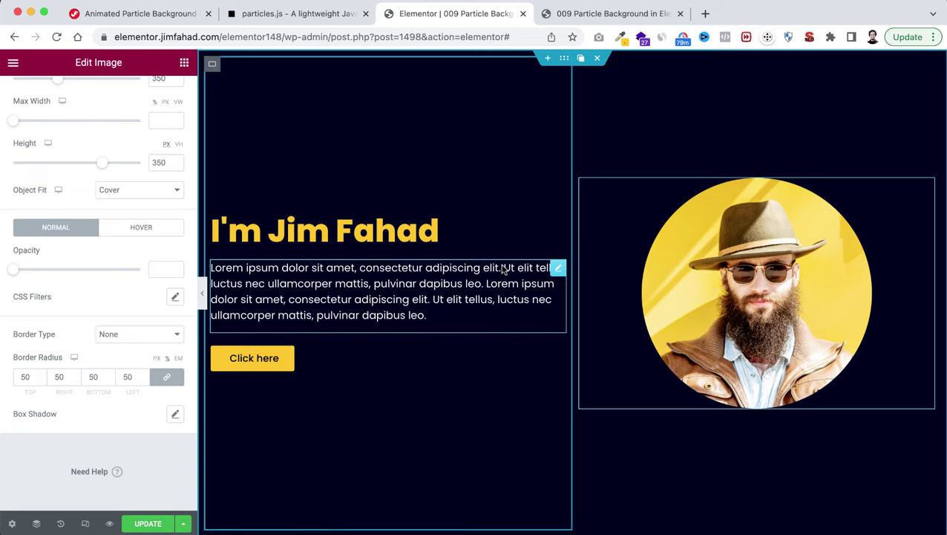
click(310, 21)
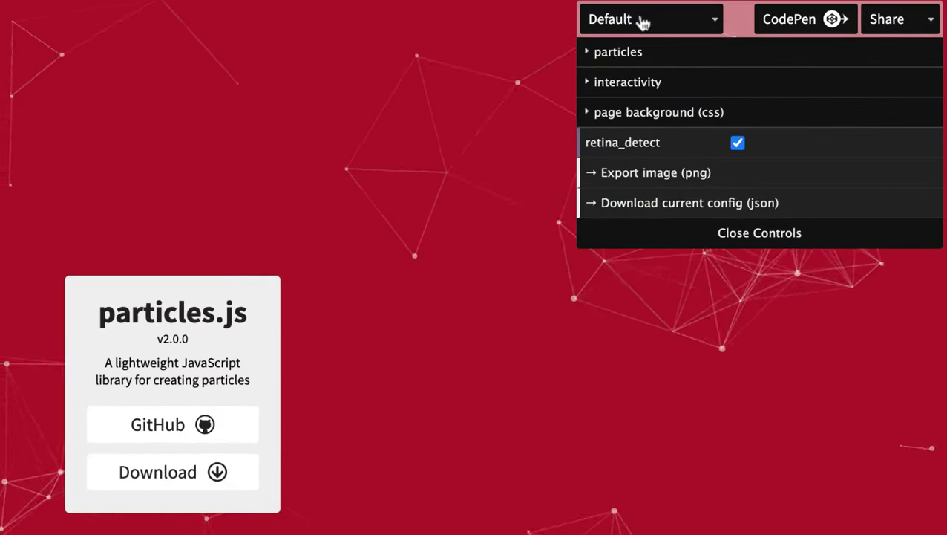
Preview the NASA and Snow particle presets and return to the Default preset
click(629, 23)
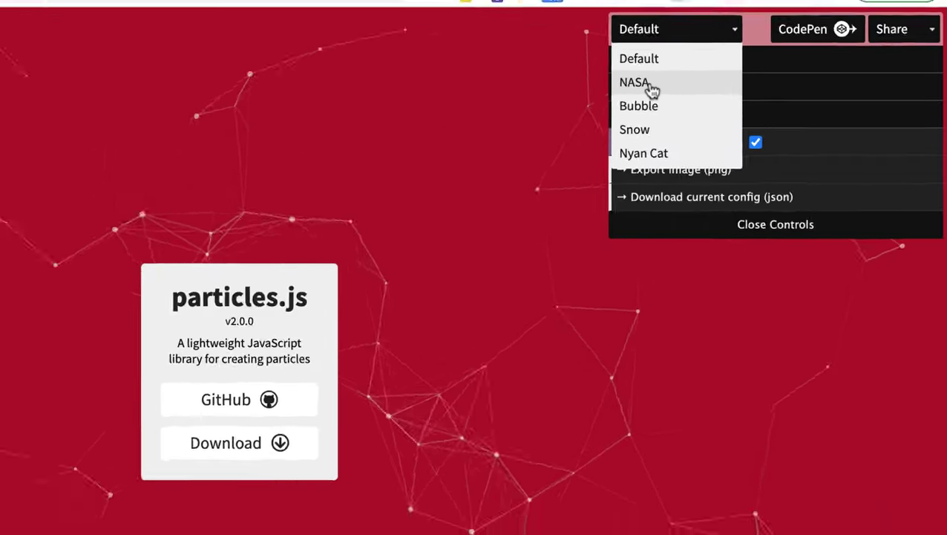
click(616, 86)
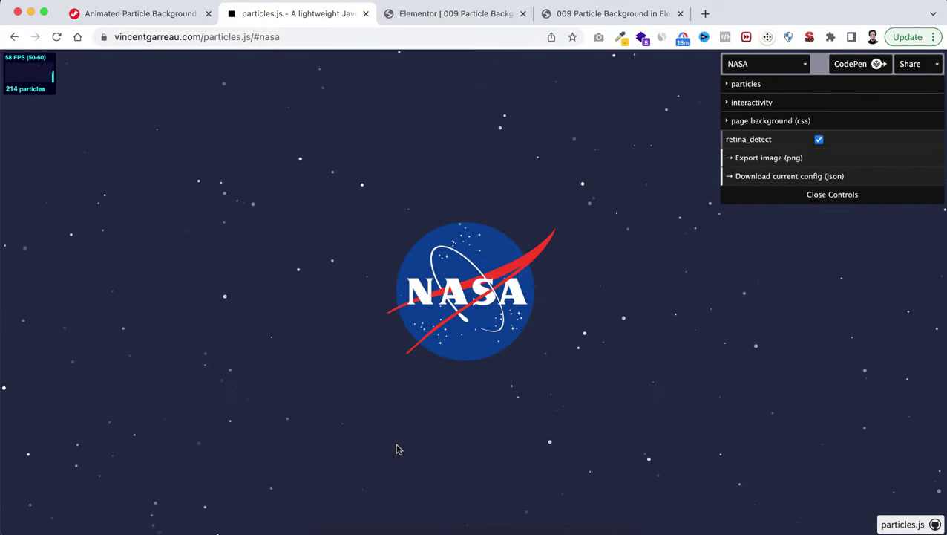
click(750, 69)
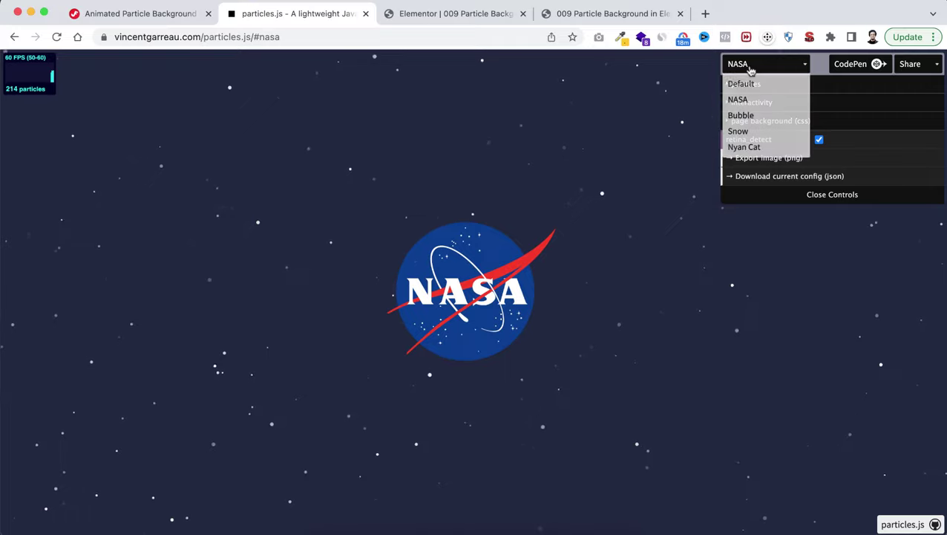
click(739, 131)
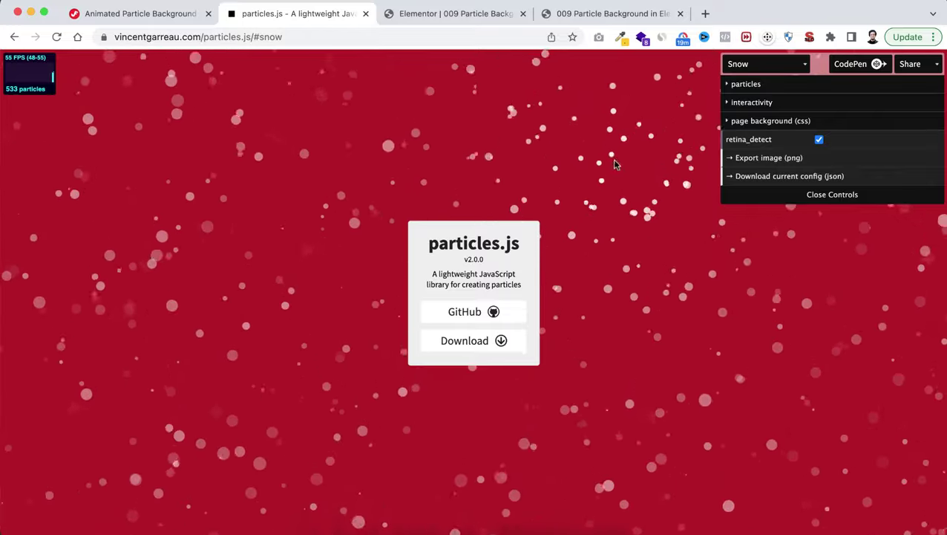
click(753, 65)
click(748, 84)
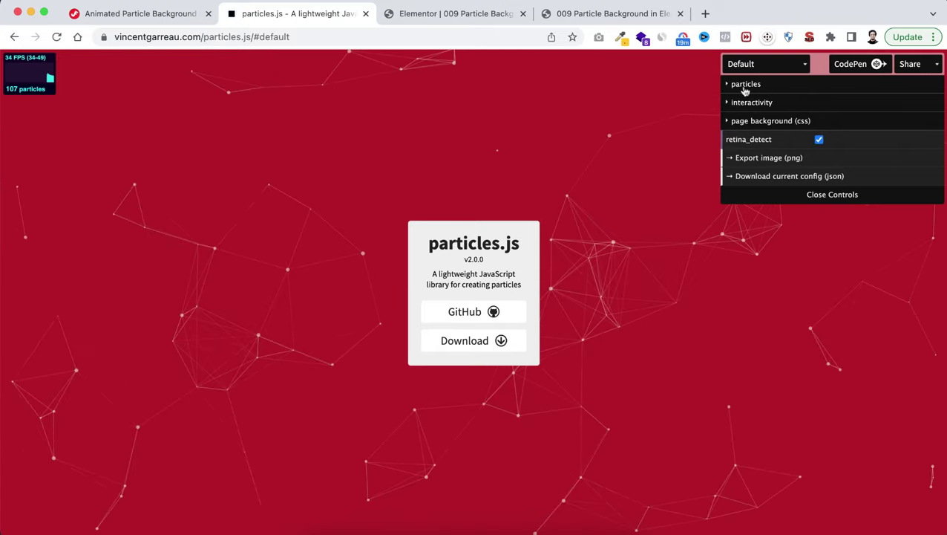
Set the particle number value to 189 and its density value_area to 631
click(744, 86)
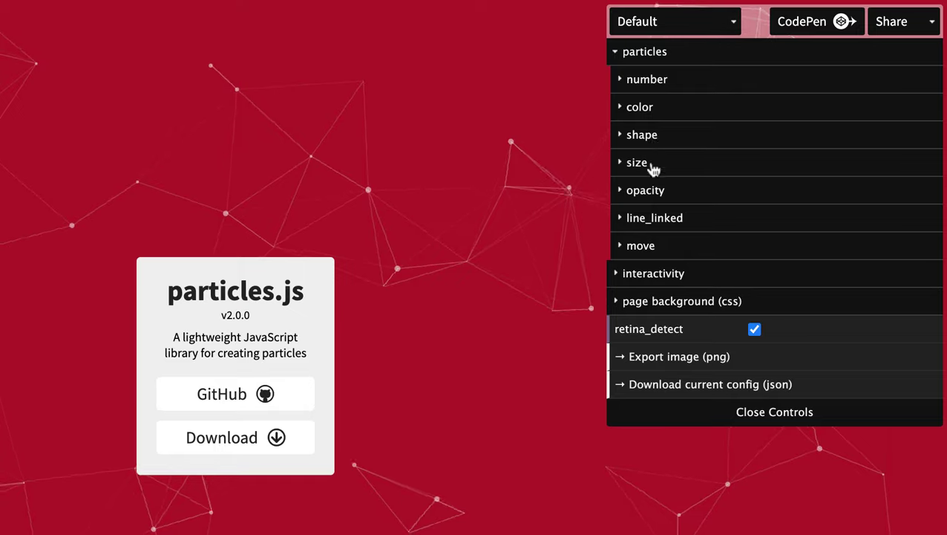
click(626, 84)
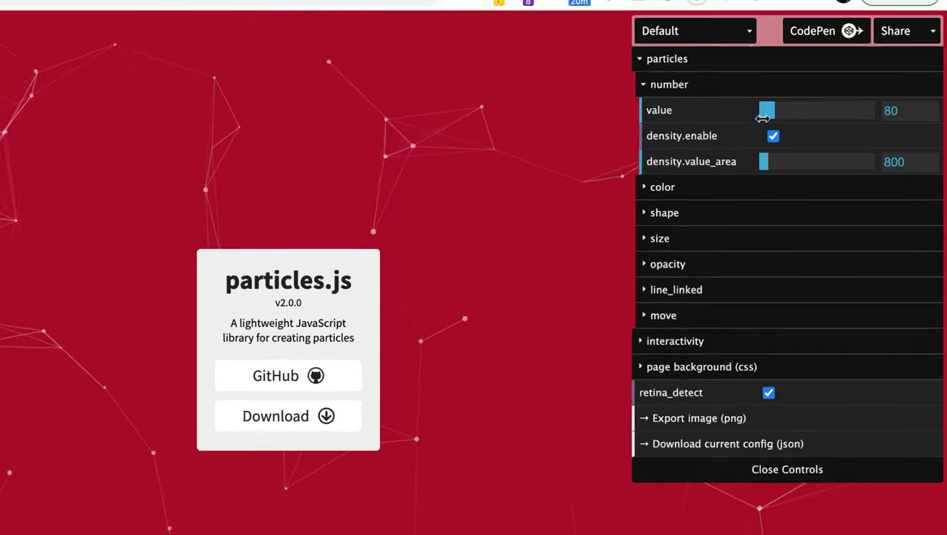
drag(764, 119, 839, 123)
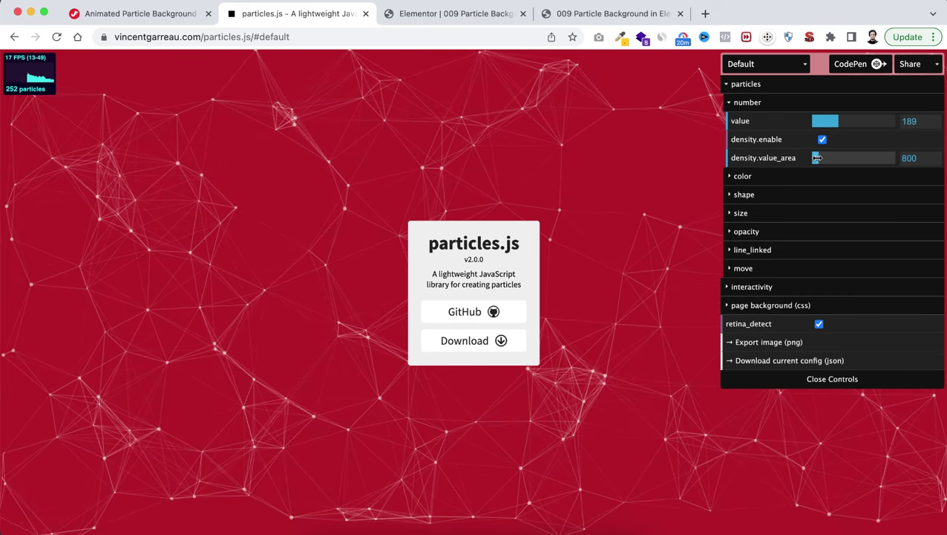
drag(817, 157, 822, 158)
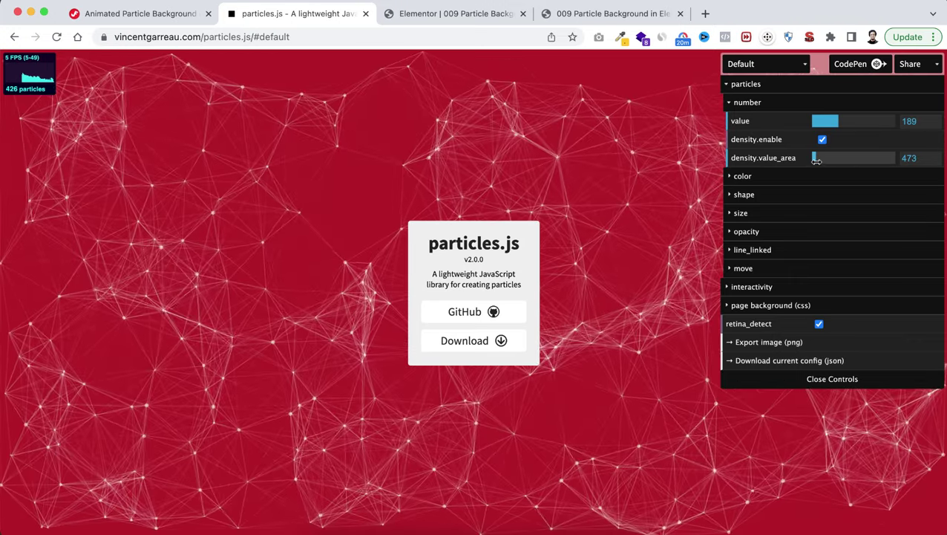
drag(816, 159, 818, 158)
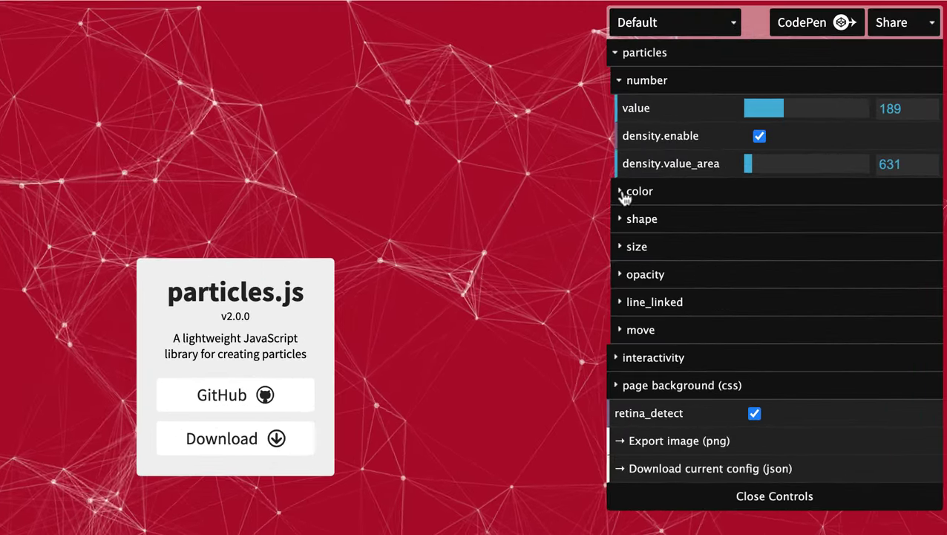
Inspect the particle color setting and check the page design in Elementor before returning to the particles.js page
click(624, 193)
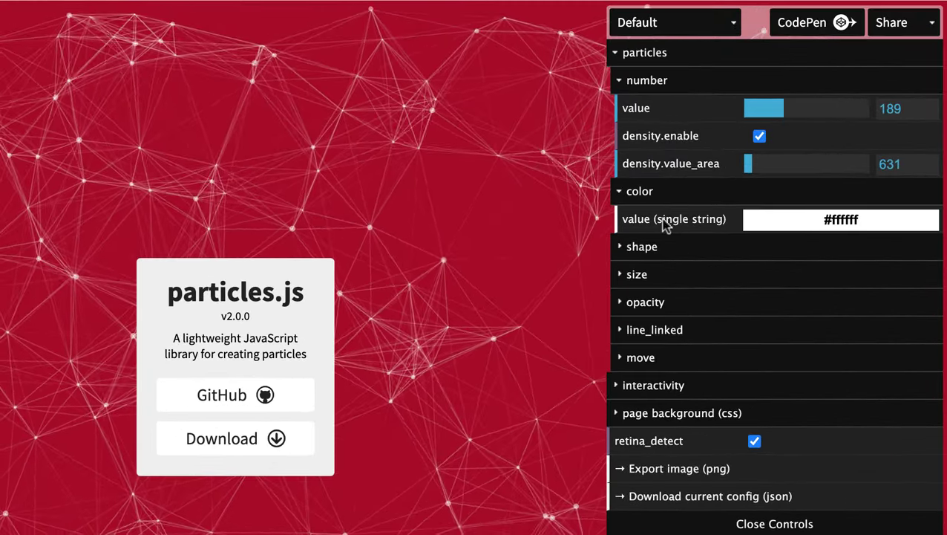
click(799, 218)
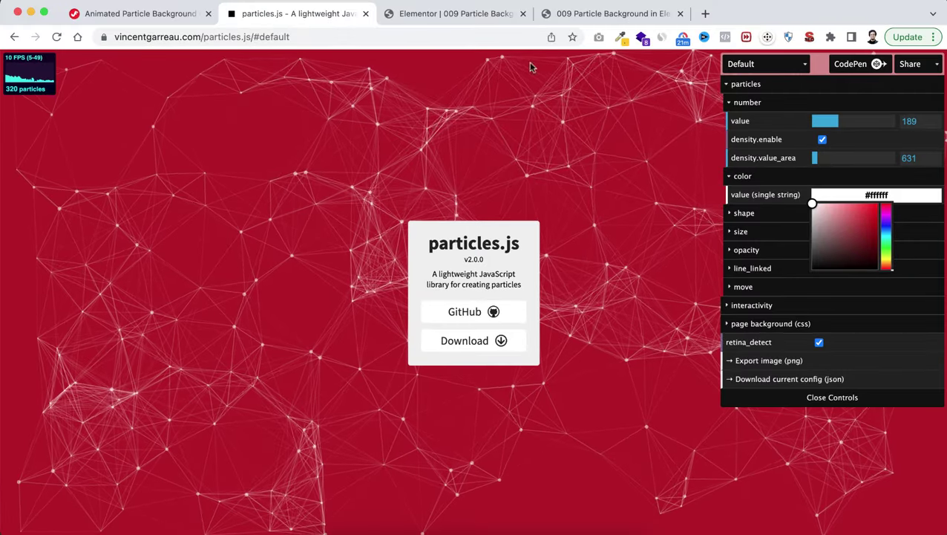
click(448, 15)
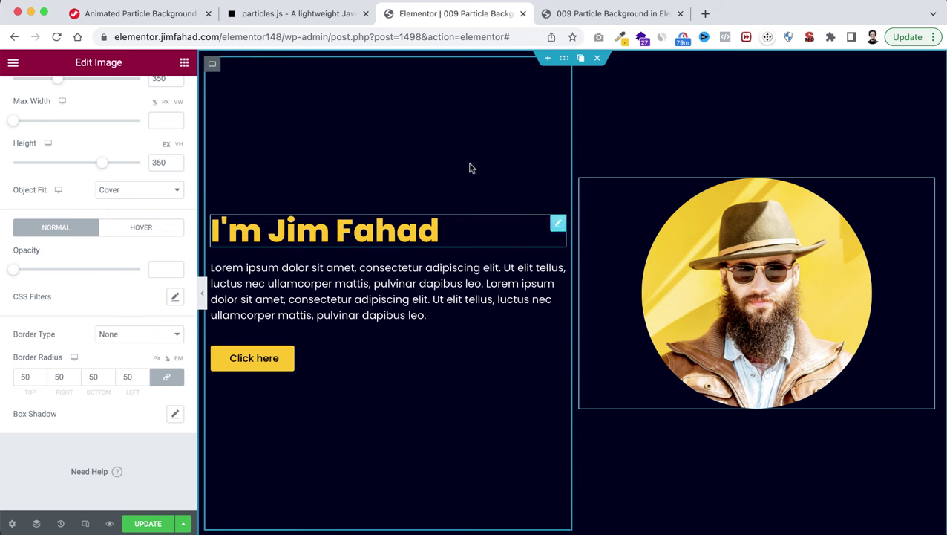
click(300, 15)
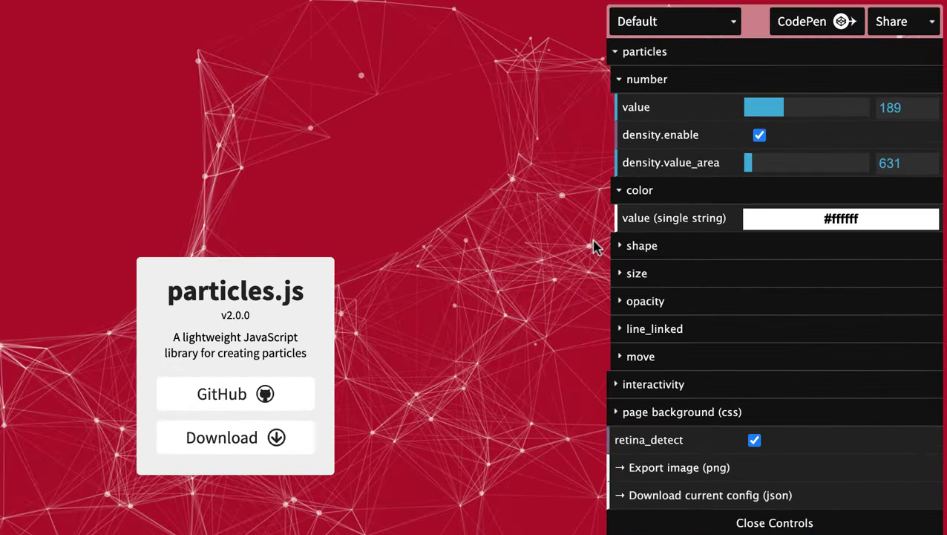
Show the particle shape and image settings, try the triangle shape type, and return the type to circle
click(626, 247)
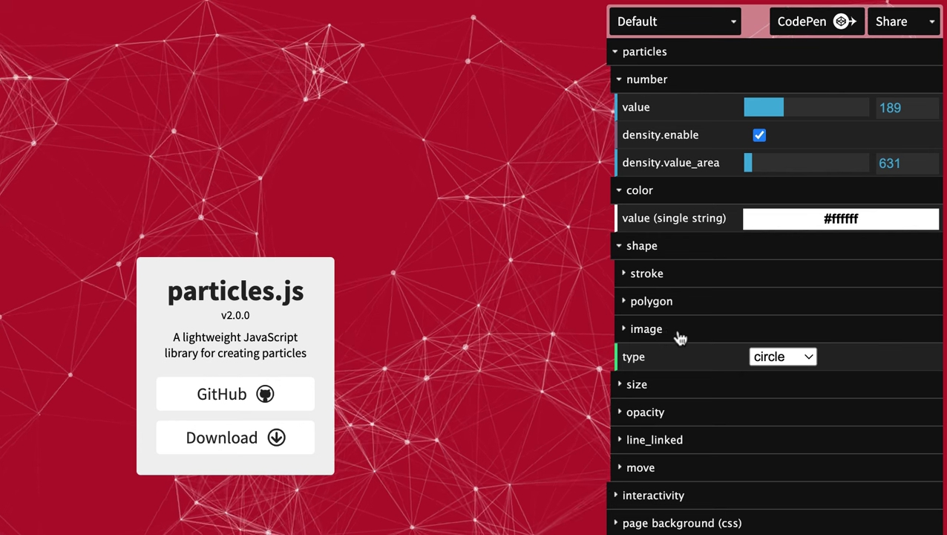
click(627, 333)
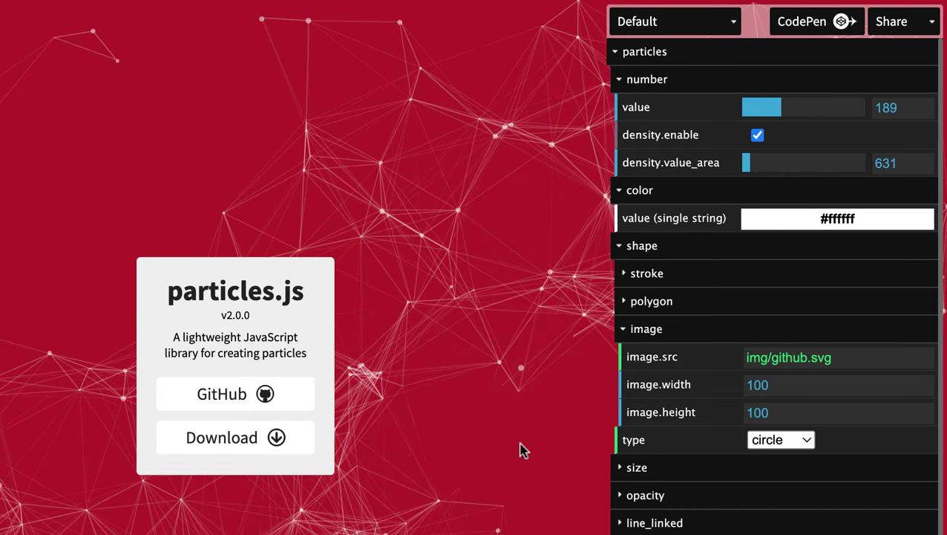
click(796, 446)
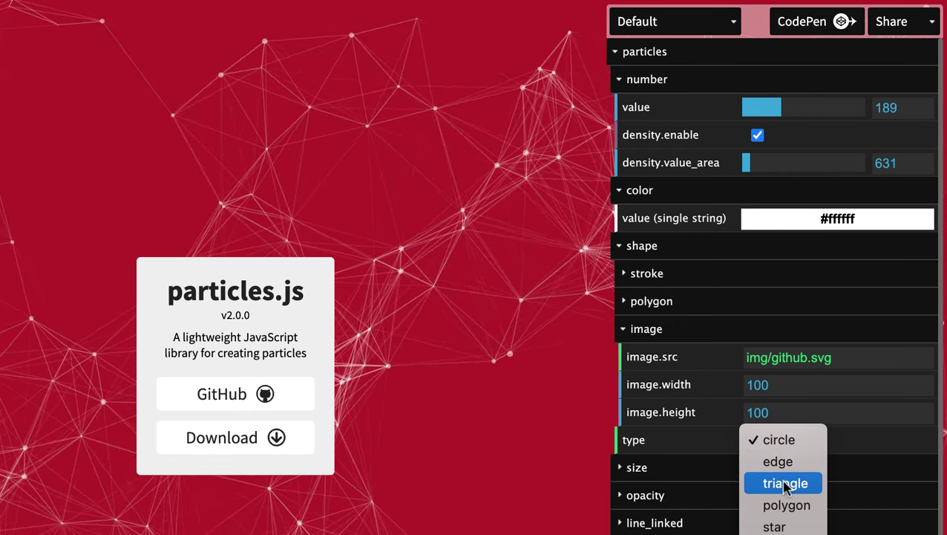
key(Escape)
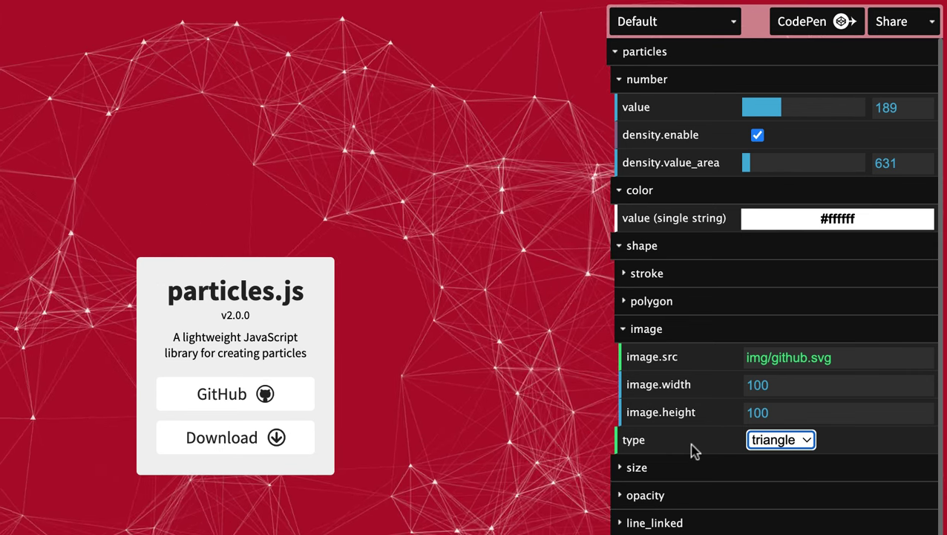
click(774, 441)
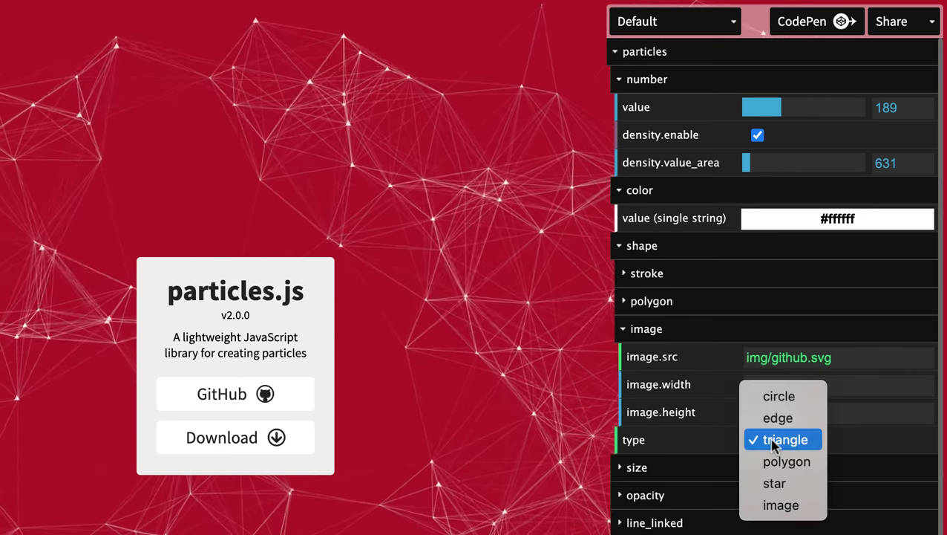
click(775, 400)
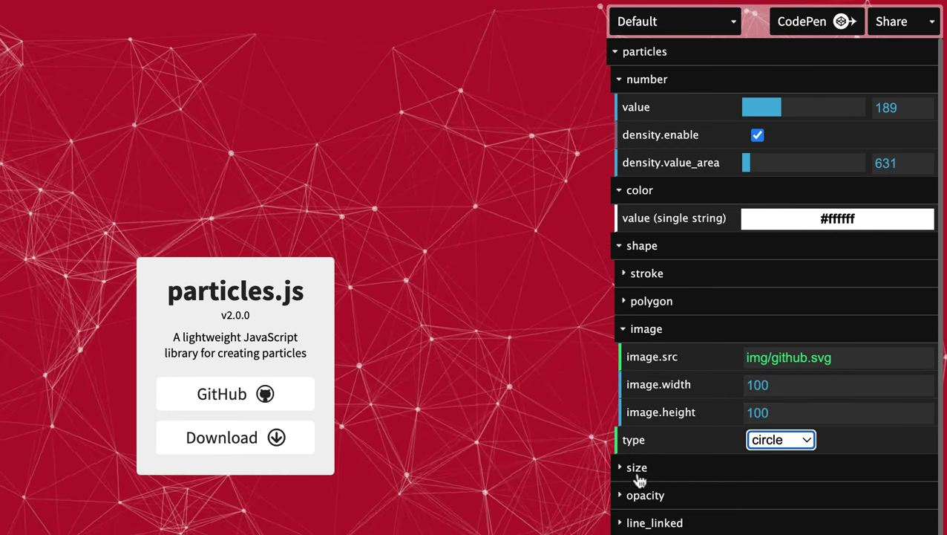
Try larger particle sizes, such as 48.1, and restore the size value to 3
click(625, 472)
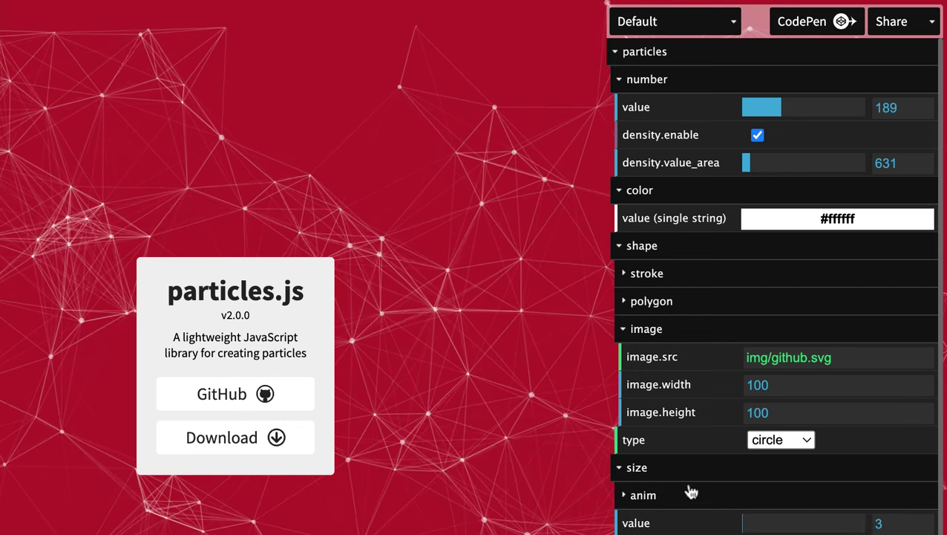
scroll(692, 493, down, 1)
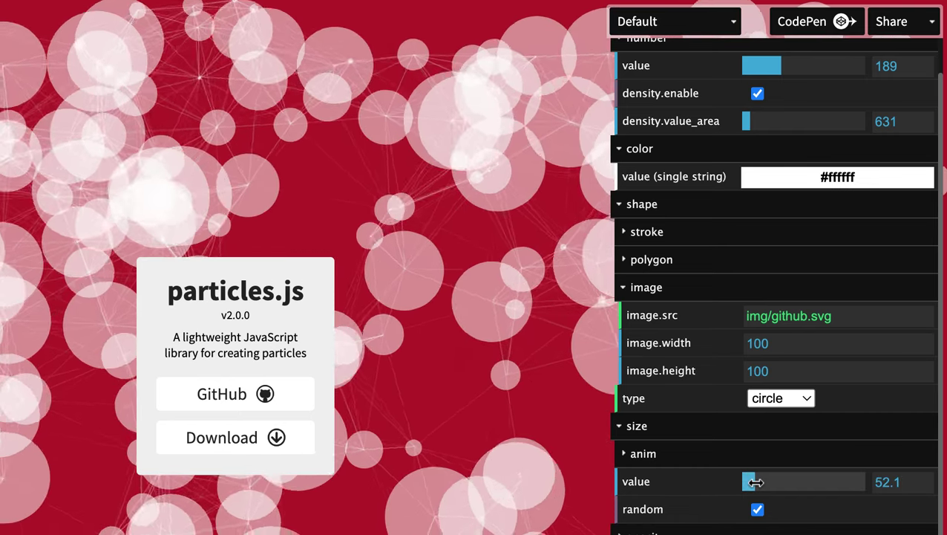
drag(756, 482, 754, 482)
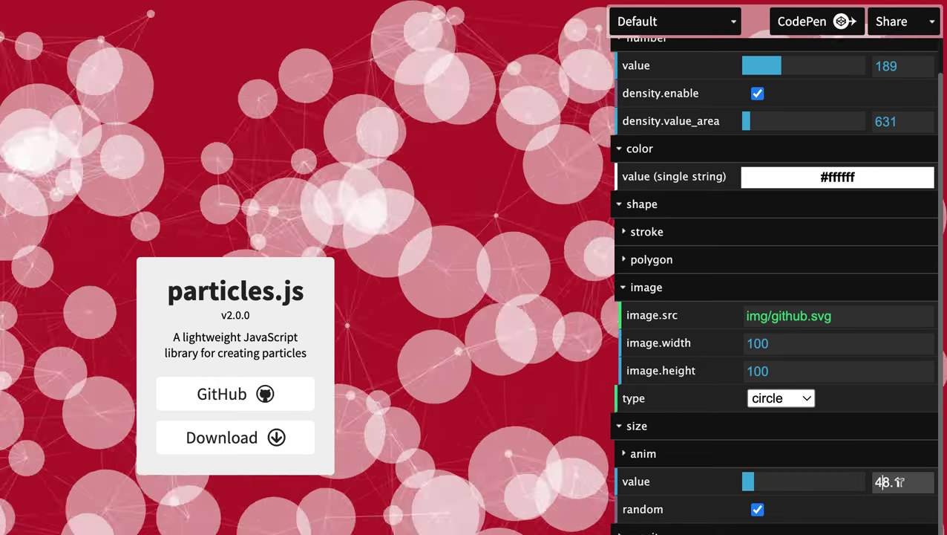
click(879, 482)
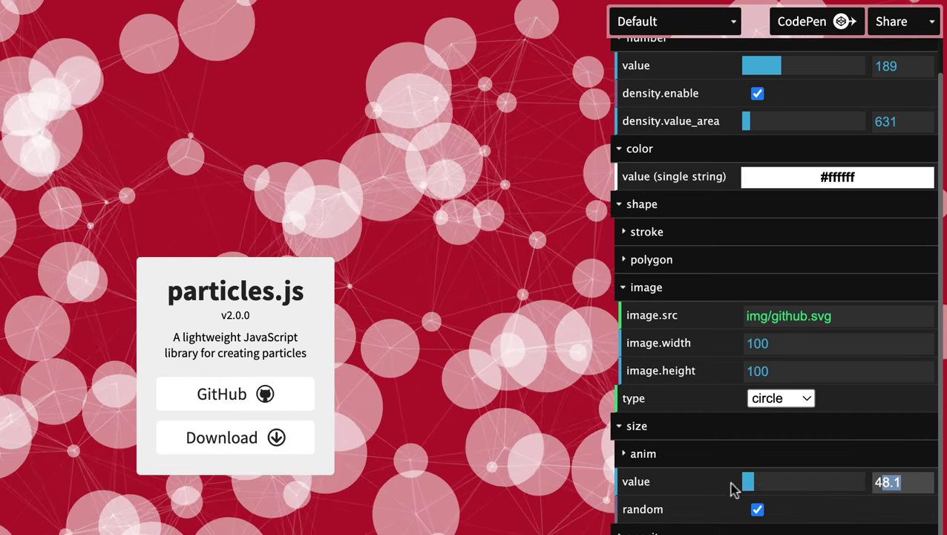
text(28.1)
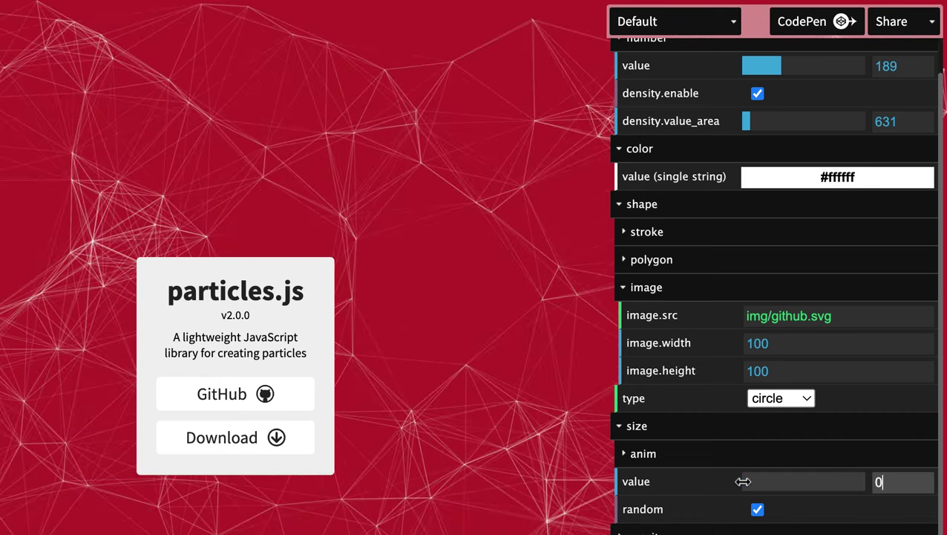
scroll(724, 237, up, 2)
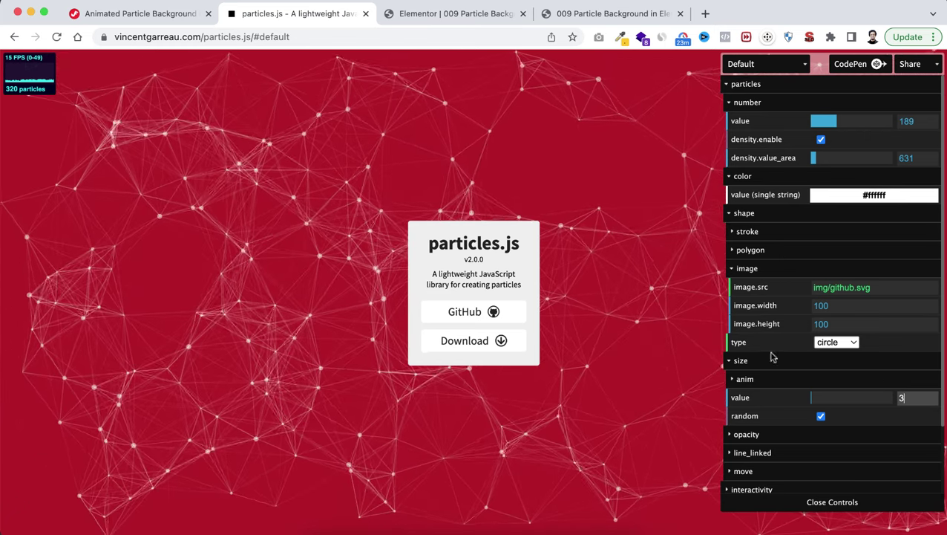
Set the interactivity detect_on option to window and open the configured particle effect in CodePen
scroll(767, 435, down, 3)
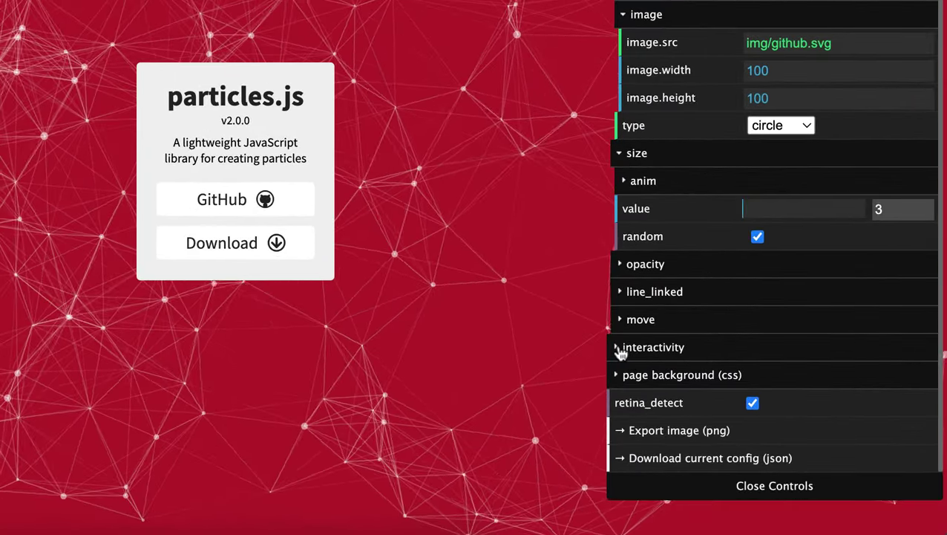
click(620, 348)
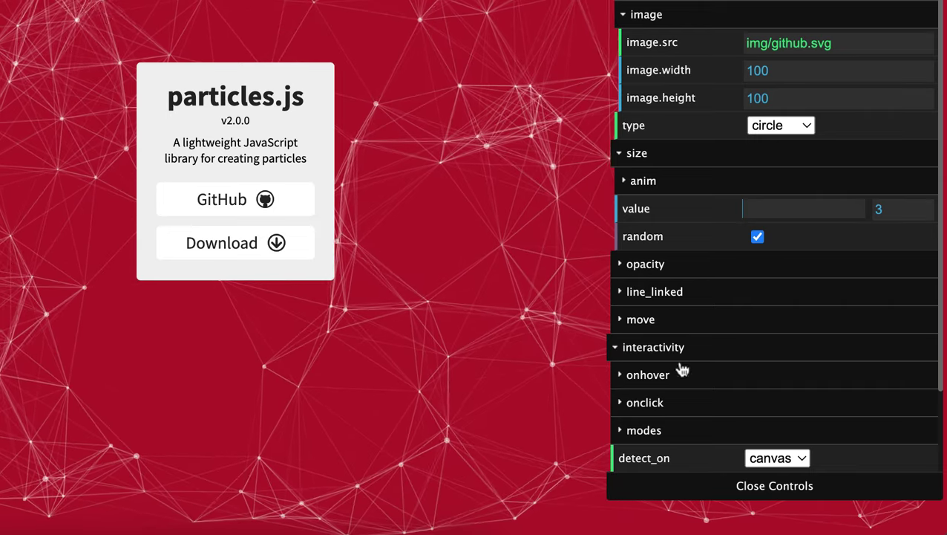
scroll(684, 373, down, 2)
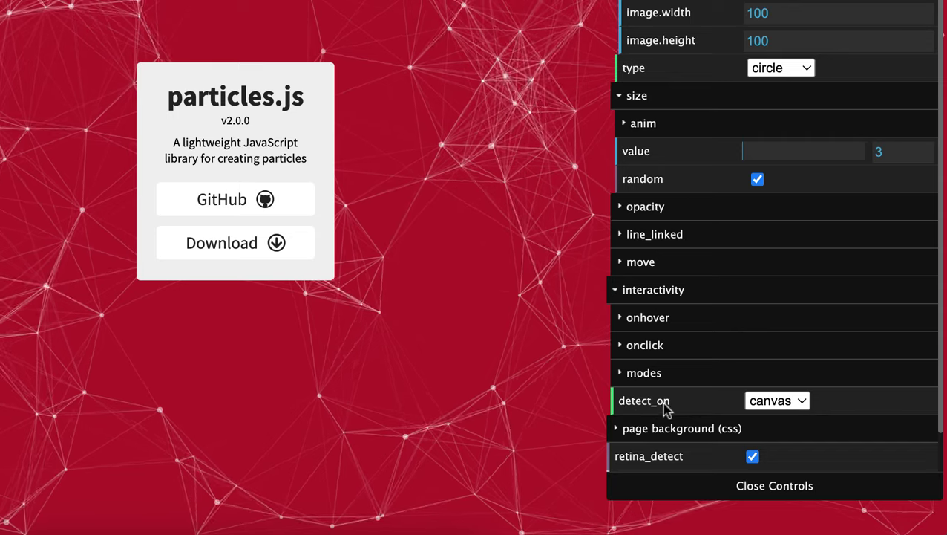
click(779, 402)
click(779, 389)
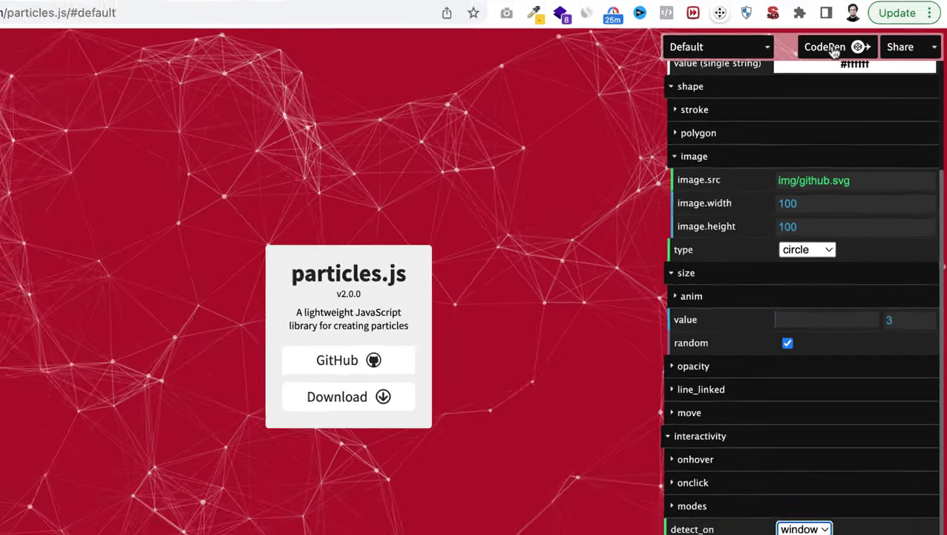
click(830, 47)
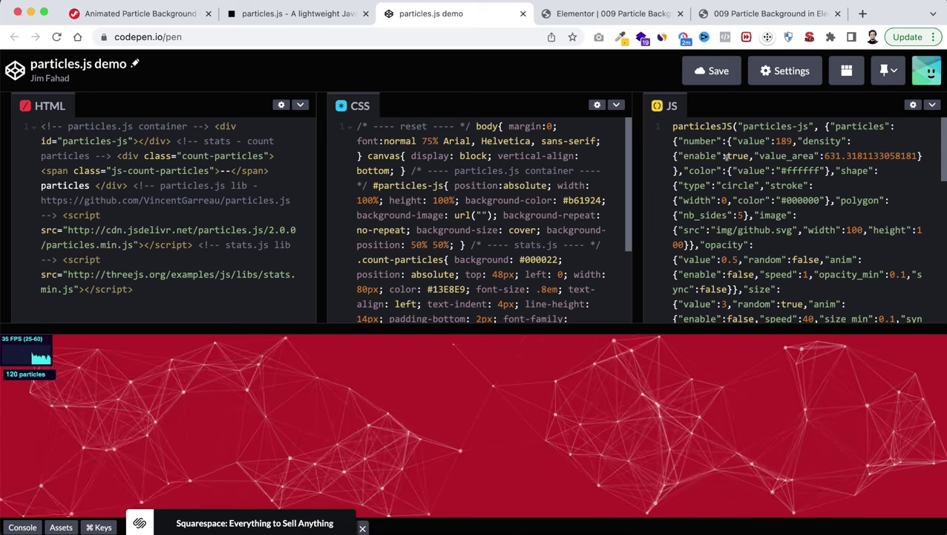
Switch to the Elementor page and add an HTML widget below the "Click here" button
click(630, 17)
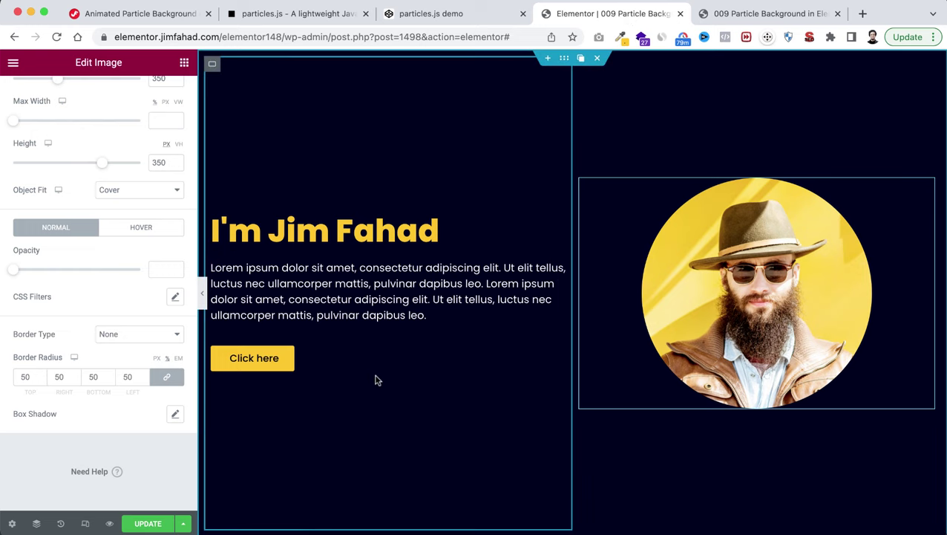
click(184, 64)
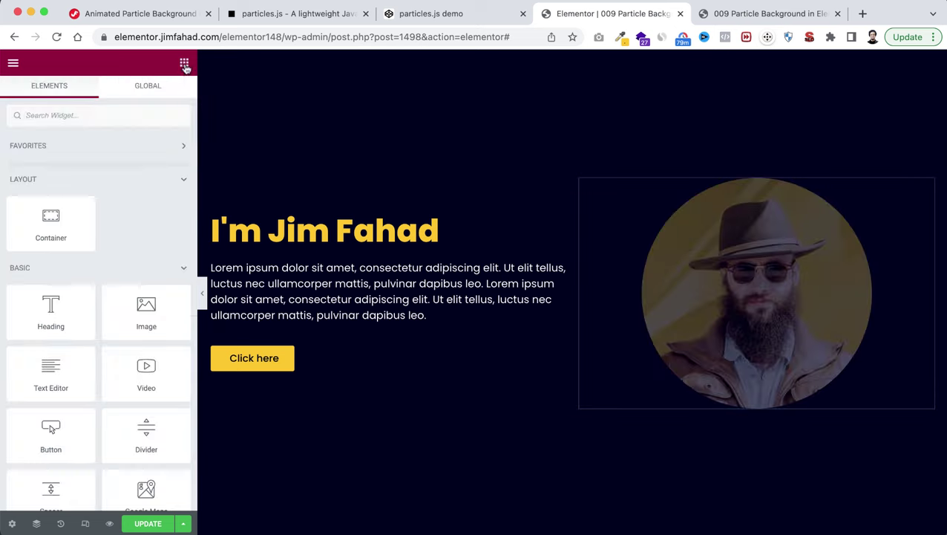
click(100, 116)
text(html)
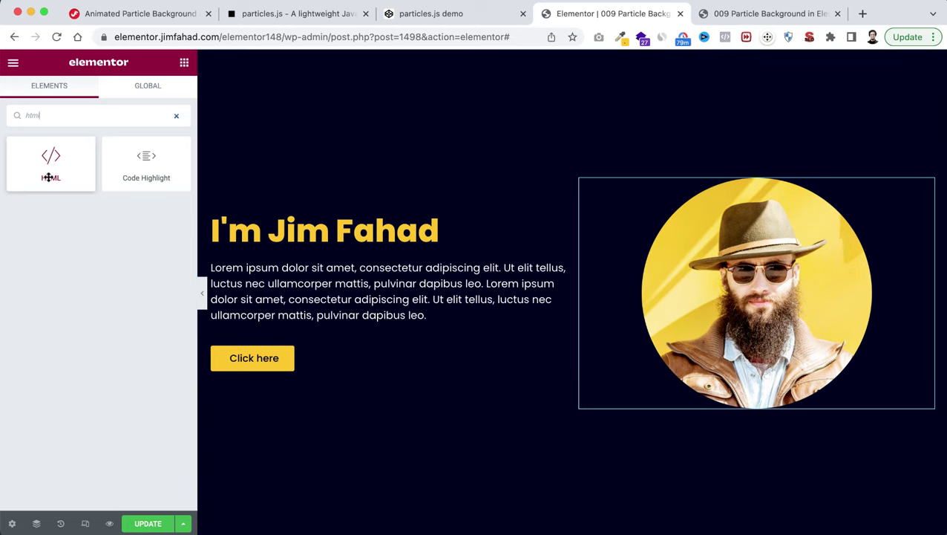
drag(51, 170, 253, 361)
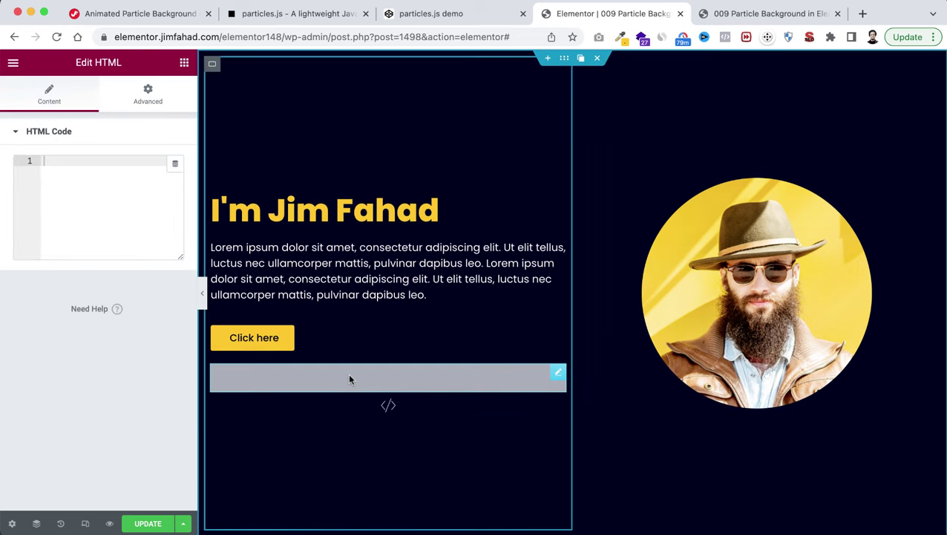
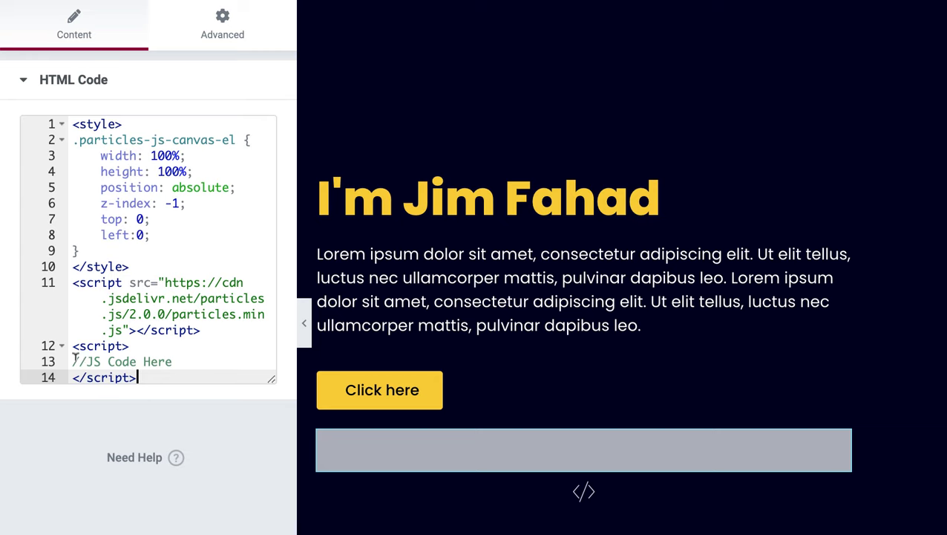
Copy all the JS code from the CodePen demo and paste it on a new line below "//JS Code Here" in the HTML widget
drag(74, 361, 152, 361)
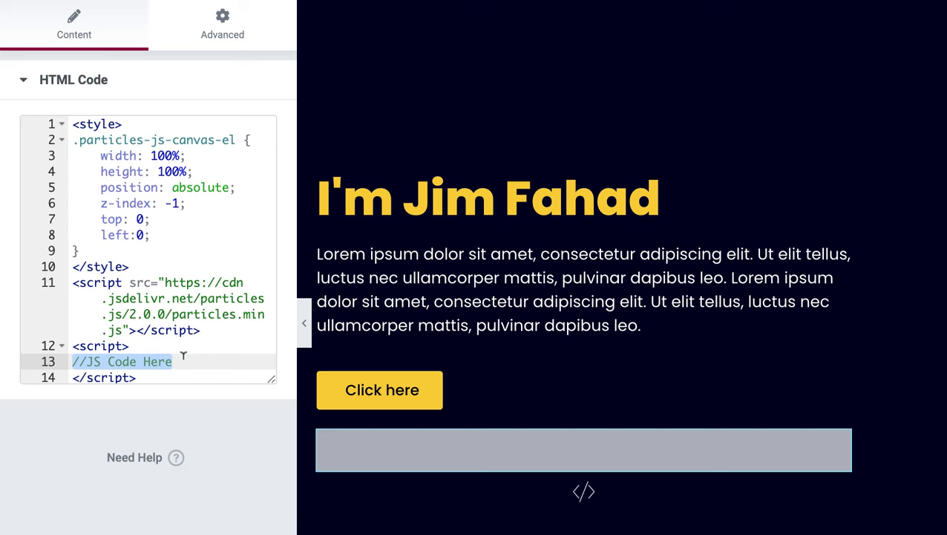
click(183, 357)
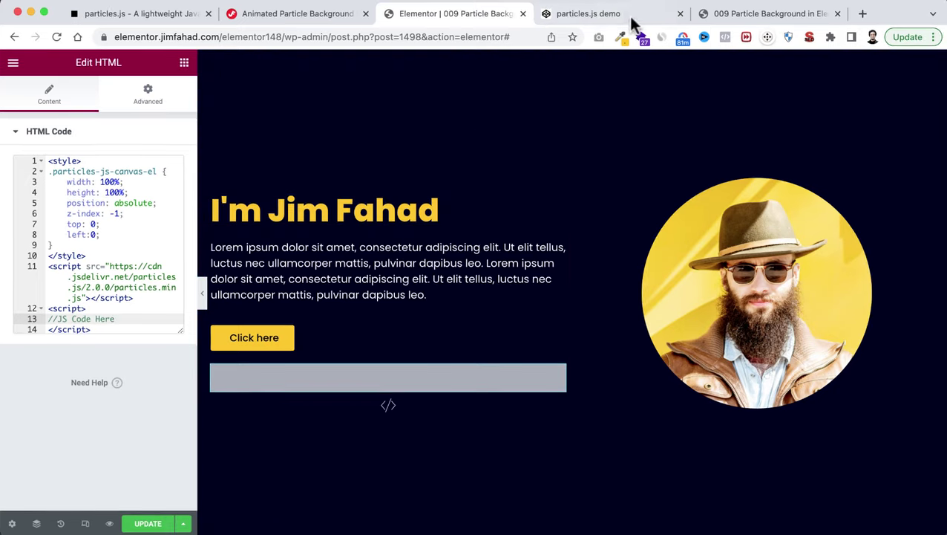
click(614, 18)
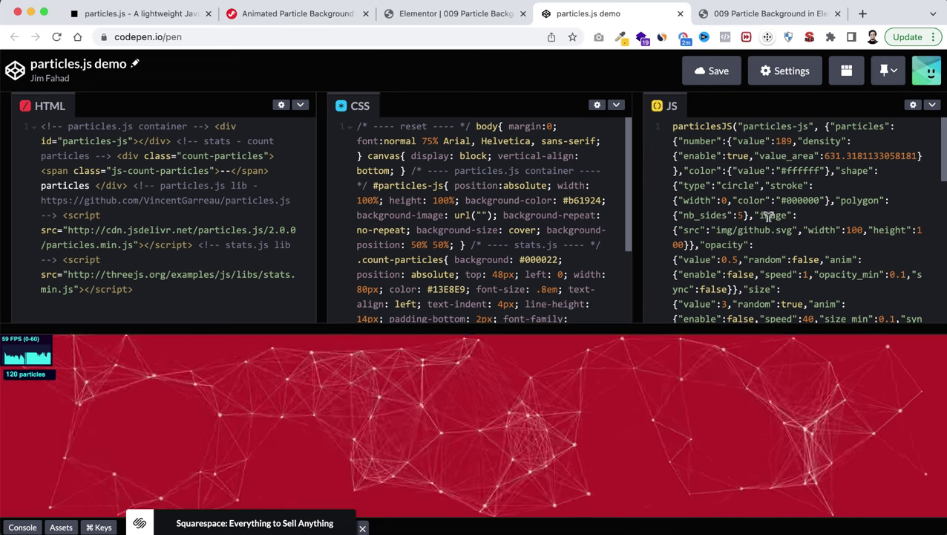
key(super+a)
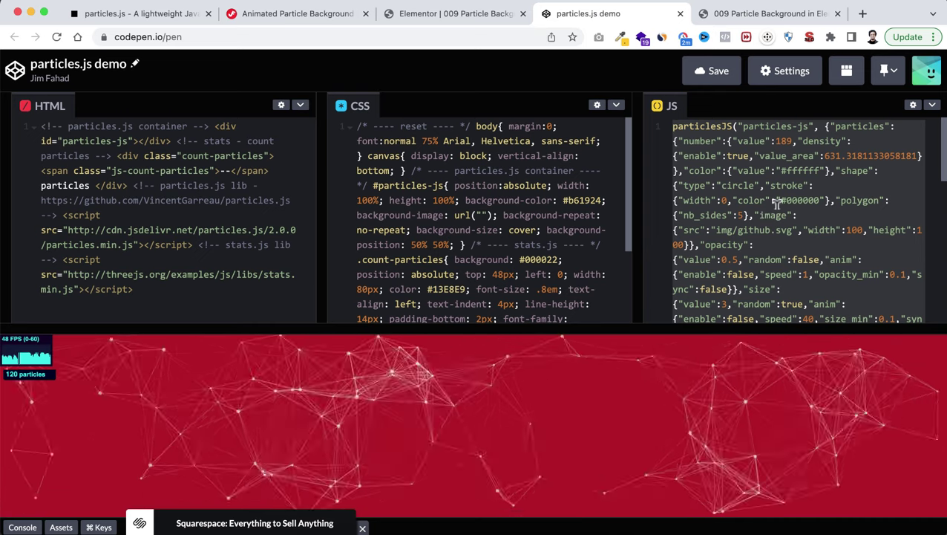
click(491, 19)
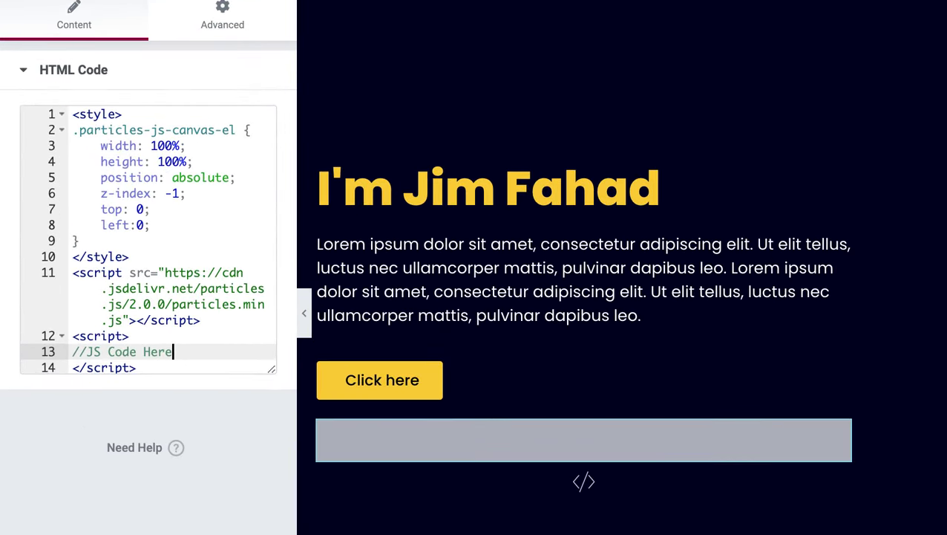
key(Return)
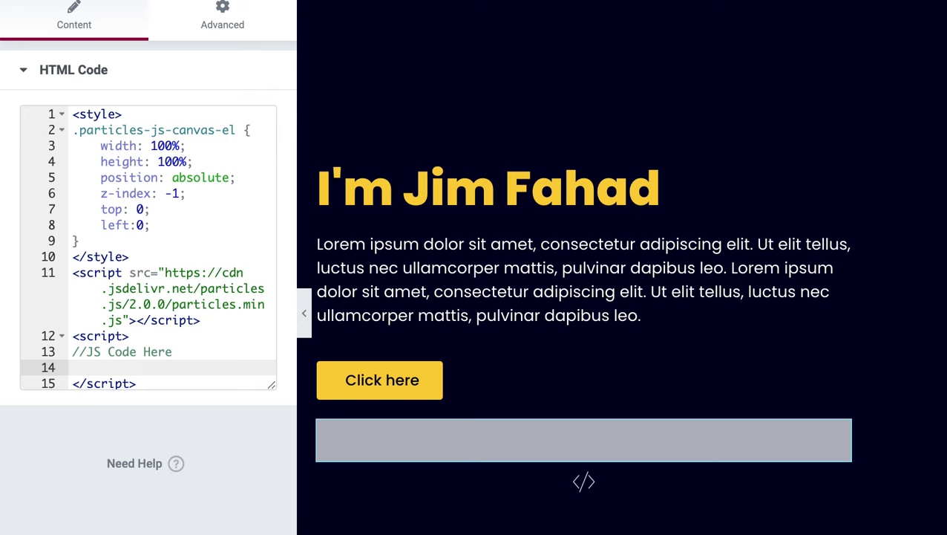
key(ctrl+v)
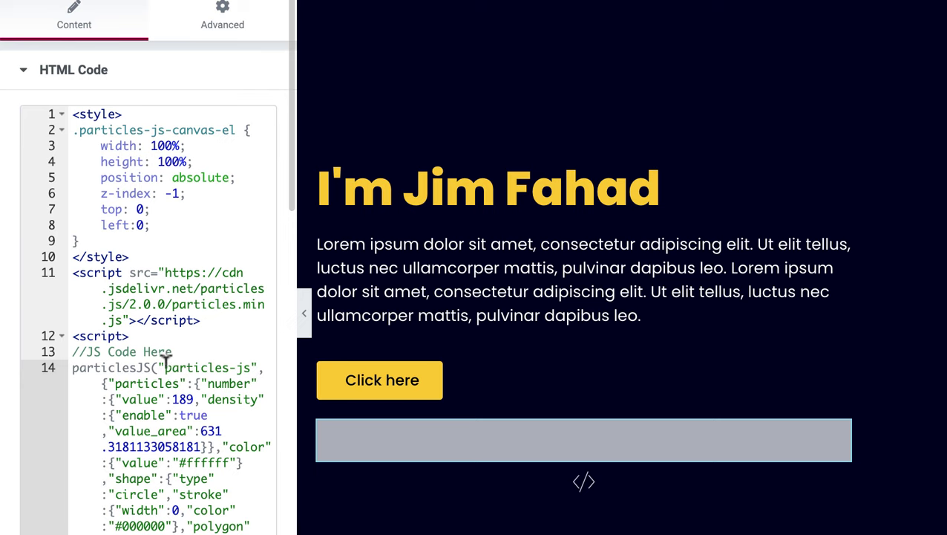
Use the "particles-js" name from the pasted script as the CSS ID of the outer hero container
drag(165, 367, 245, 367)
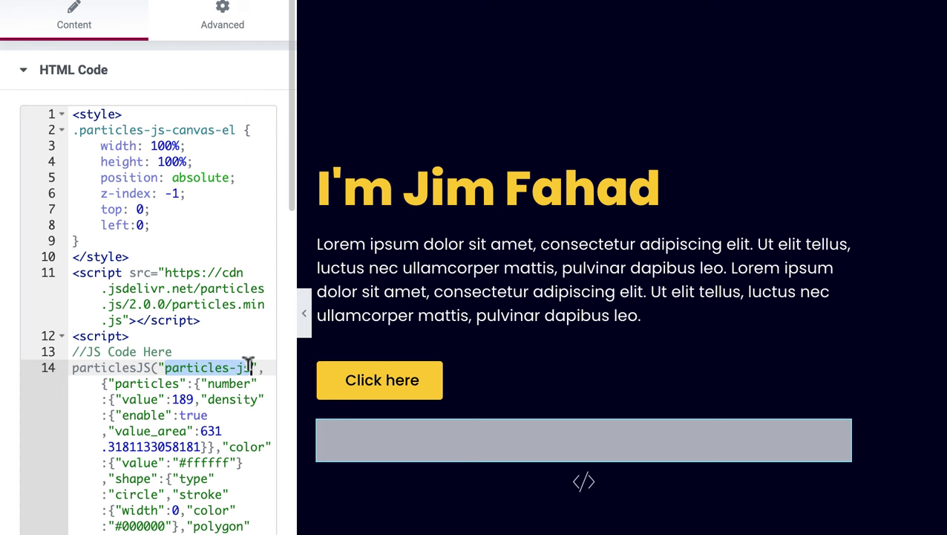
drag(247, 360, 252, 367)
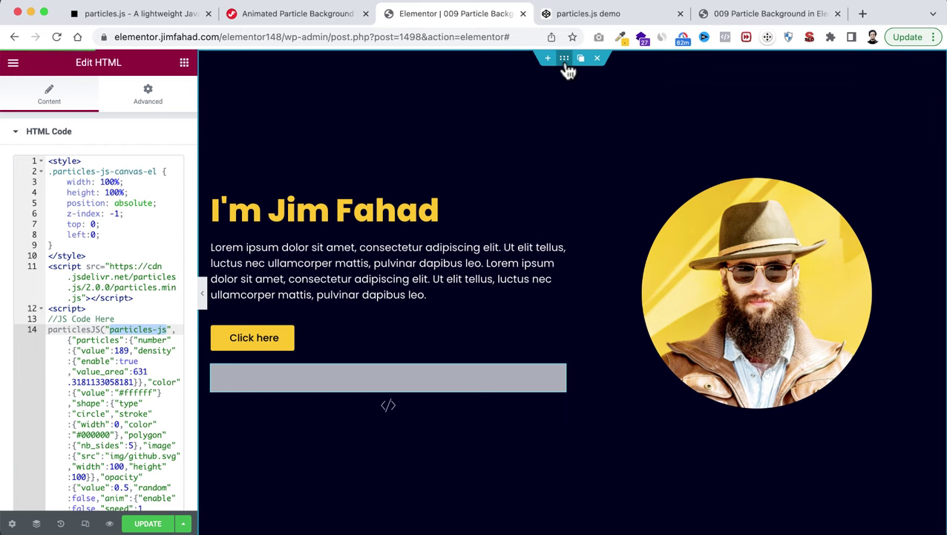
click(565, 64)
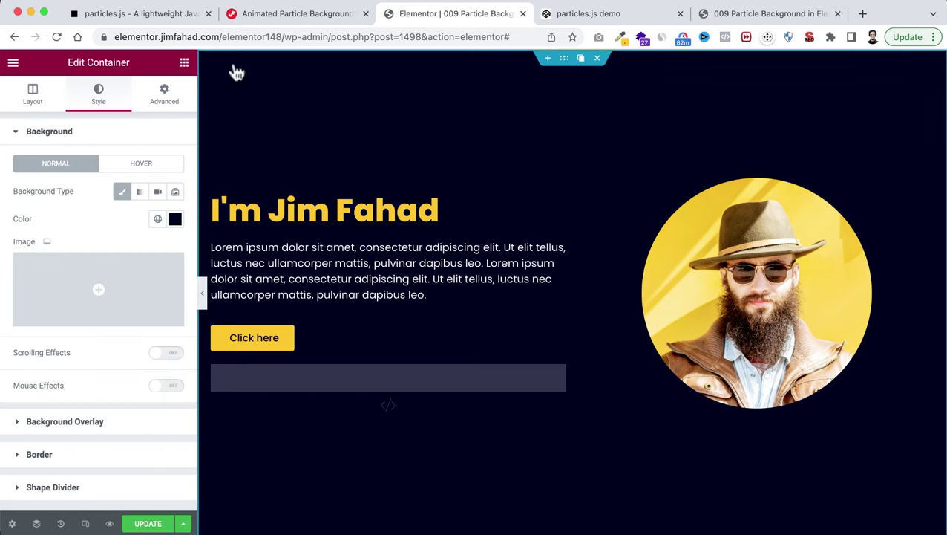
click(166, 95)
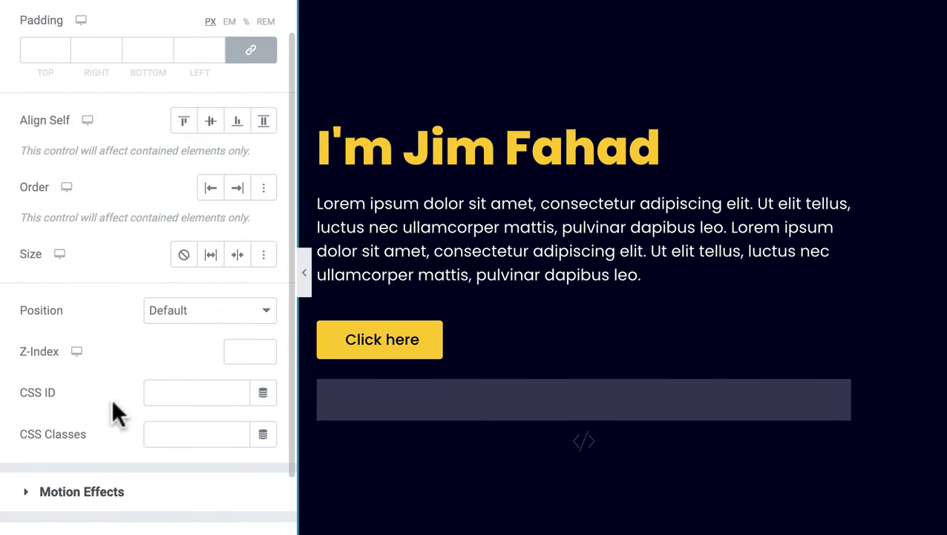
click(178, 388)
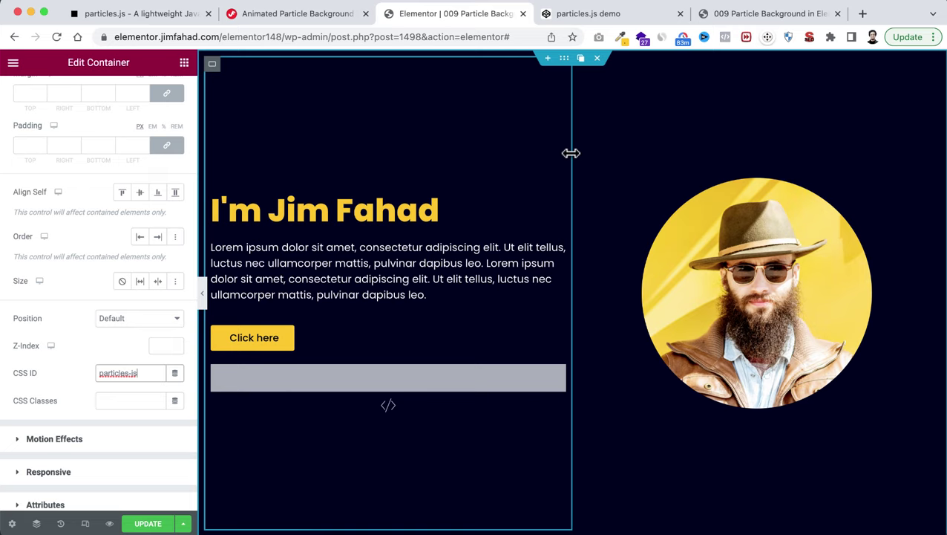
Update the page and preview the hero section with its particle background
click(150, 524)
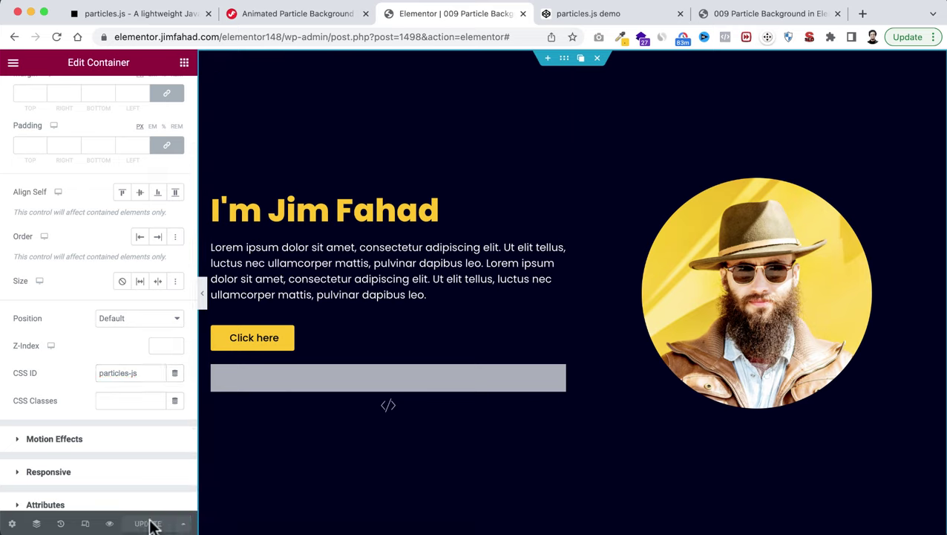
click(110, 524)
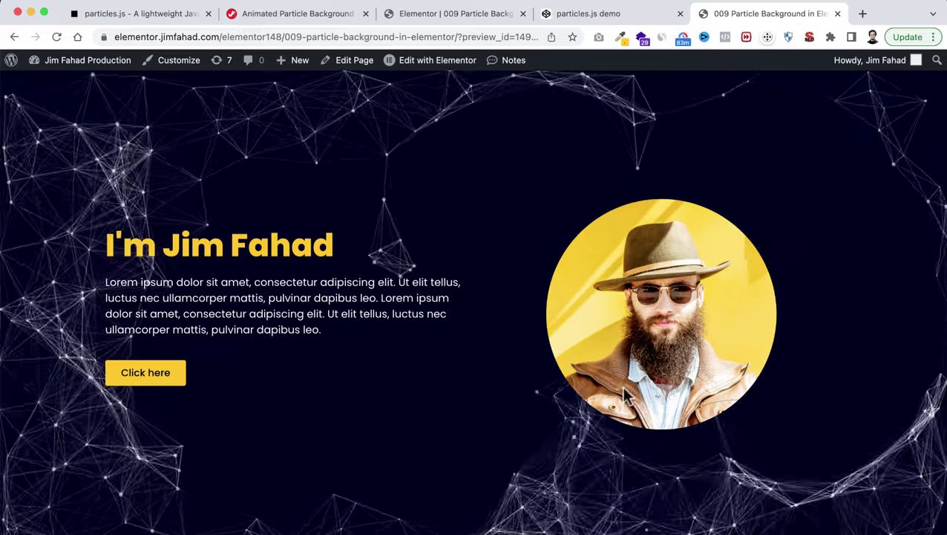
click(761, 156)
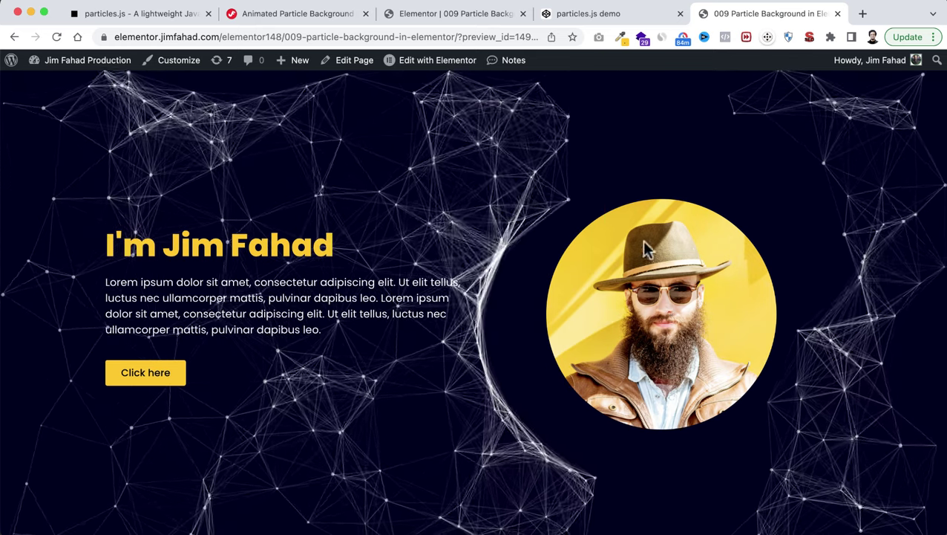
Return to the Elementor editor and add a single container with downward direction below the hero section
click(464, 15)
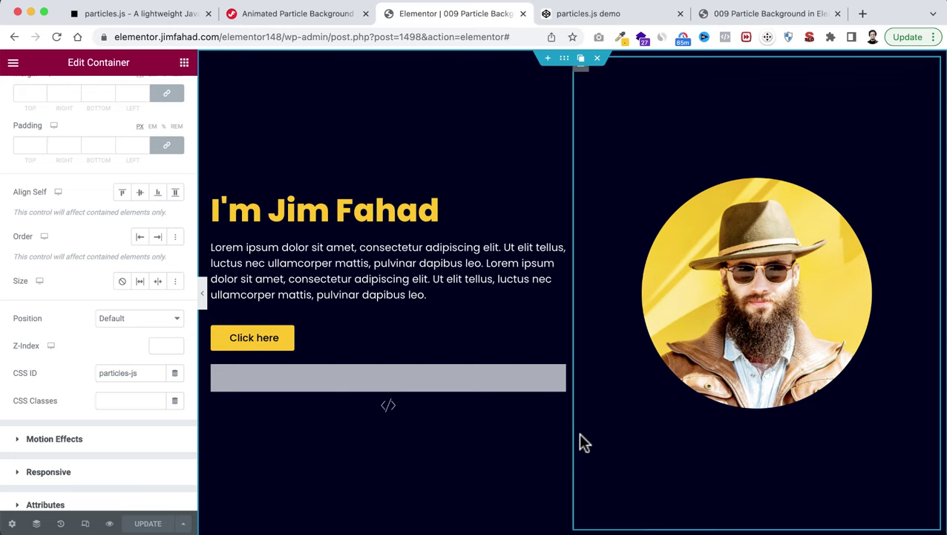
scroll(562, 459, down, 3)
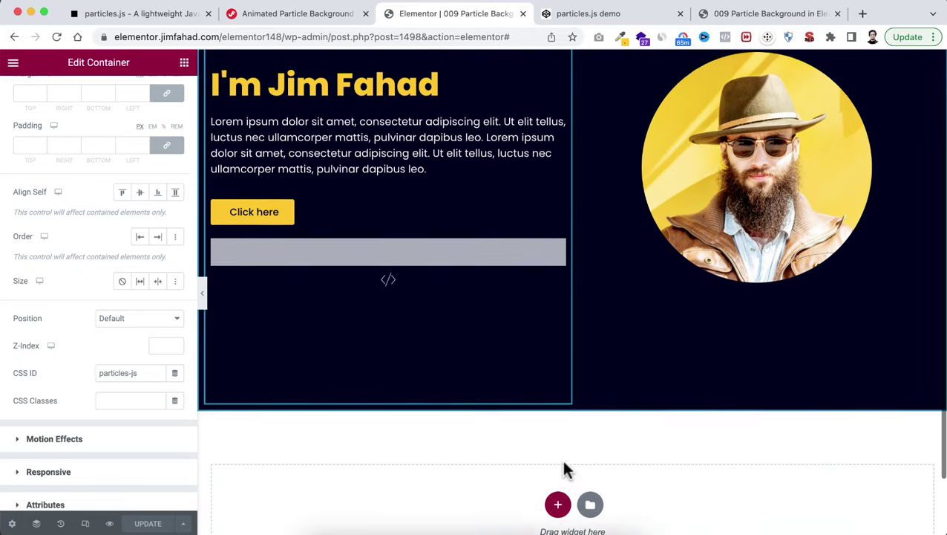
scroll(563, 464, down, 2)
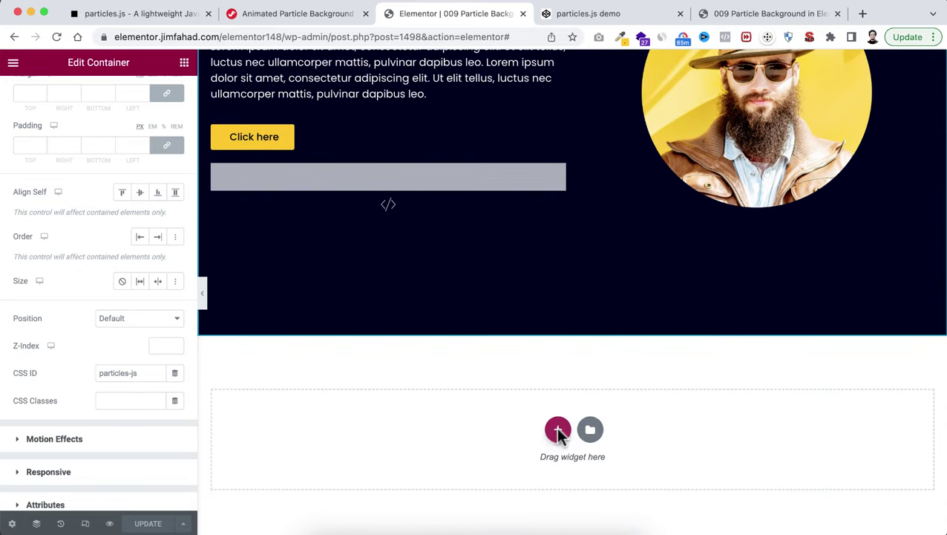
click(558, 430)
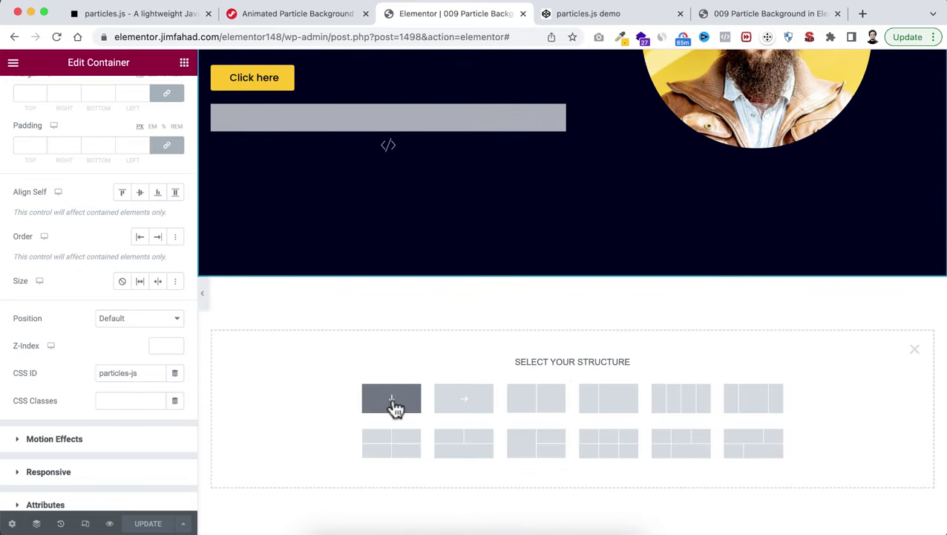
click(391, 402)
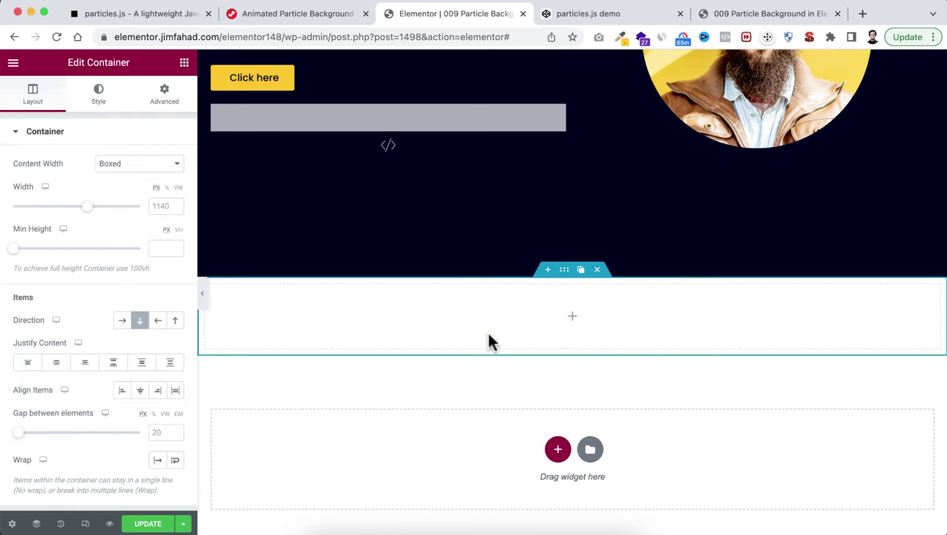
Set the new container's minimum height to 100 VH and center its content vertically
click(179, 231)
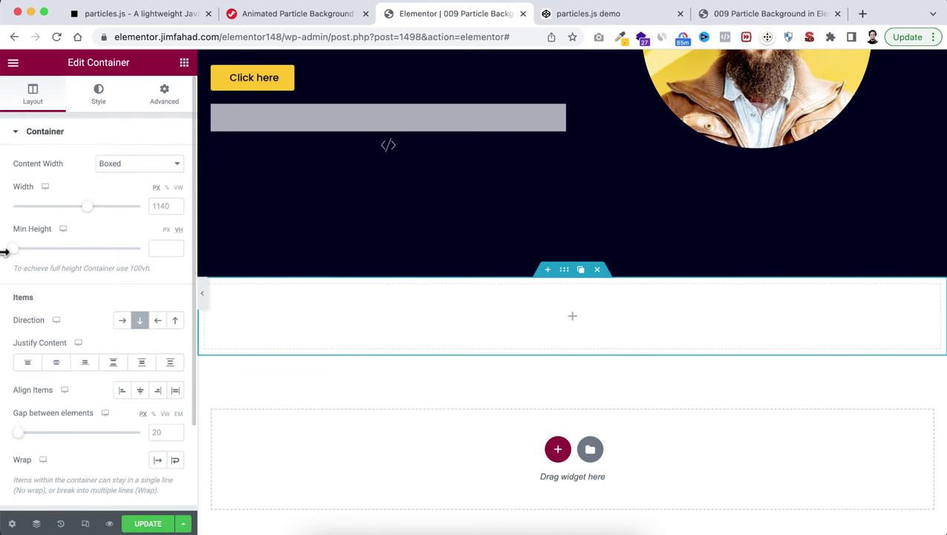
drag(14, 250, 164, 245)
scroll(64, 335, down, 2)
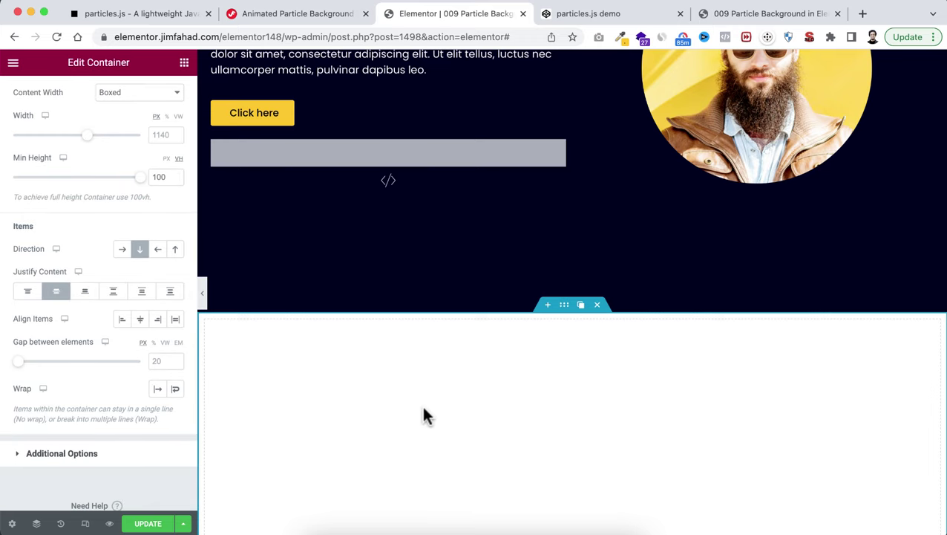
scroll(423, 395, down, 5)
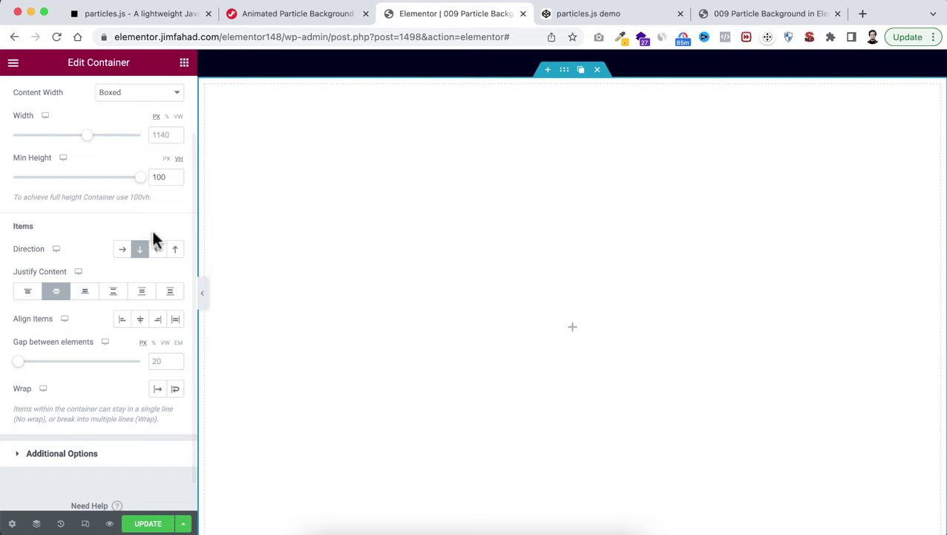
Give the new container a classic background using the dark media library photo of the man at a computer
scroll(83, 223, up, 2)
click(99, 95)
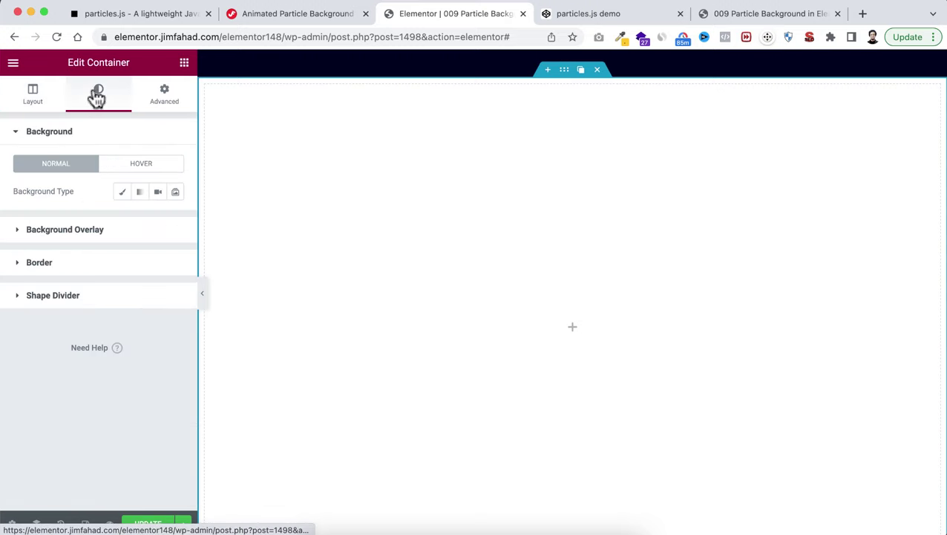
click(120, 193)
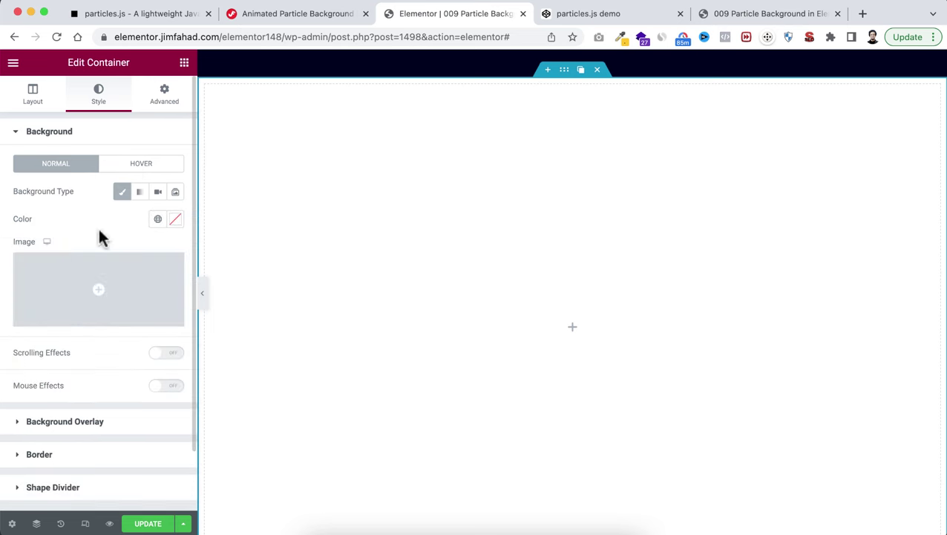
click(117, 297)
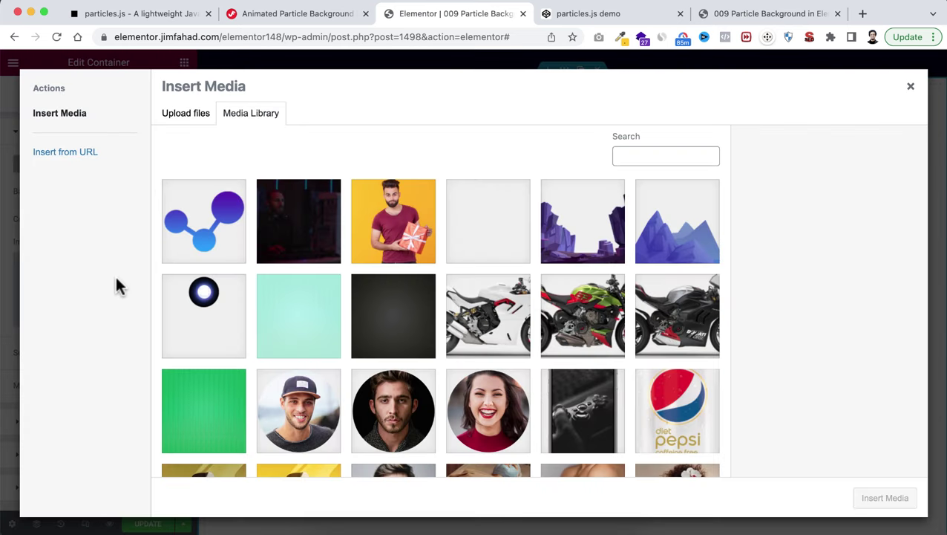
click(305, 224)
click(877, 500)
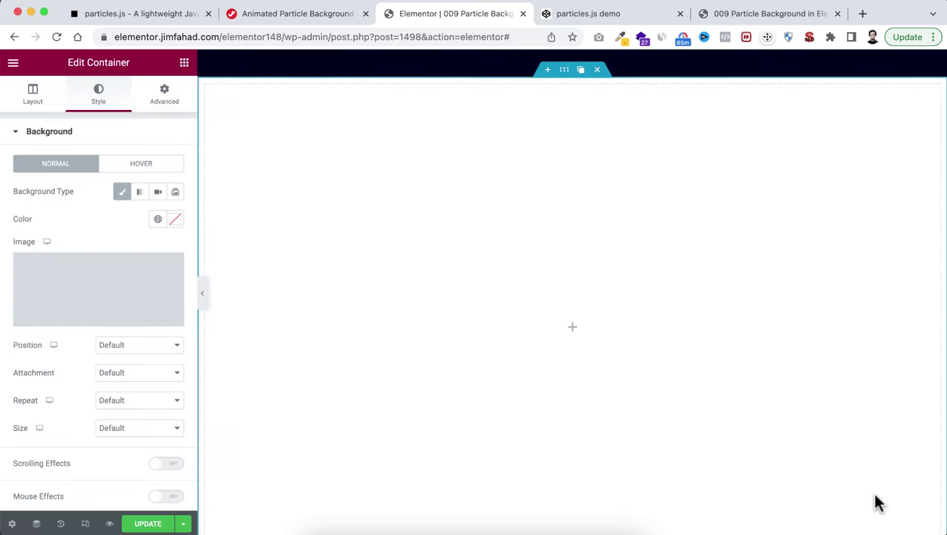
Set the background image's position to Center Center, attachment to Scroll and repeat to No-repeat
click(135, 346)
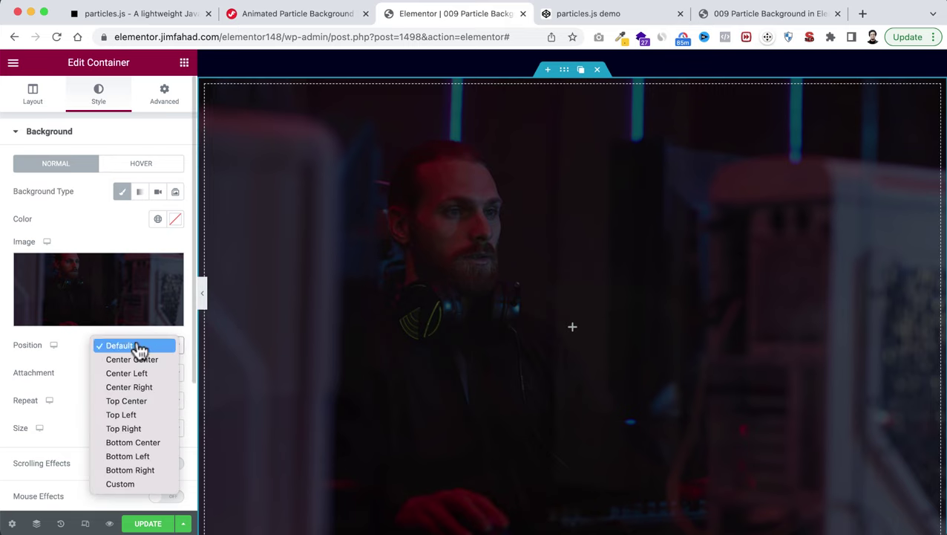
click(116, 361)
click(119, 379)
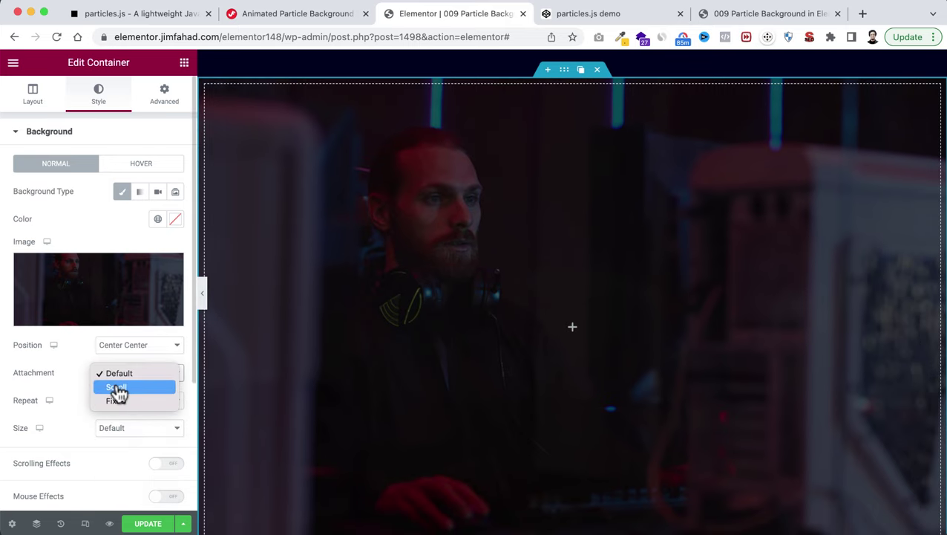
click(116, 389)
click(115, 405)
click(119, 418)
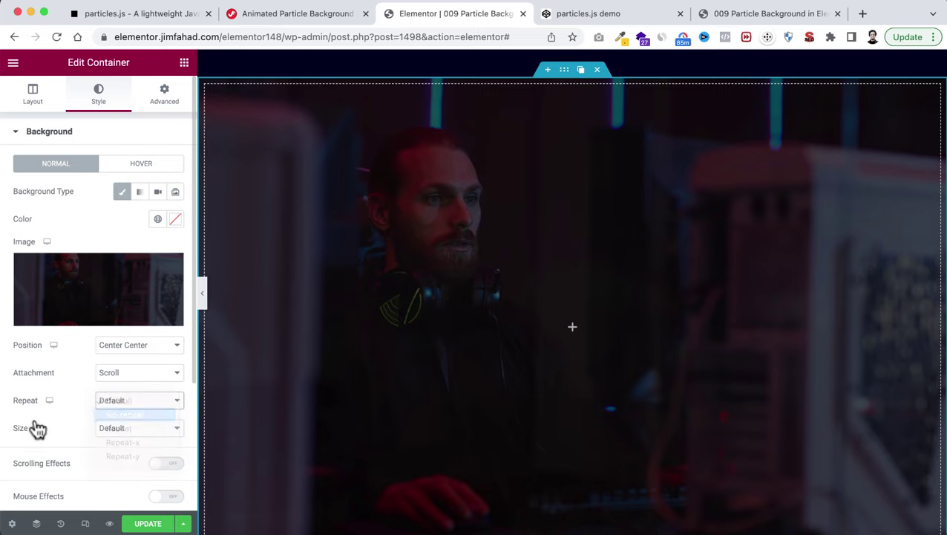
Set the new container's background image size to Cover
click(127, 428)
click(118, 456)
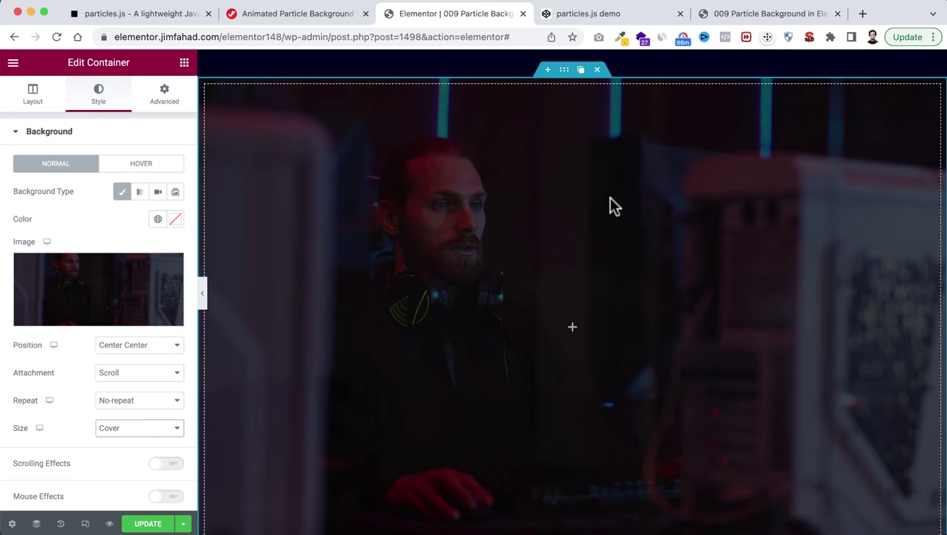
scroll(594, 188, up, 5)
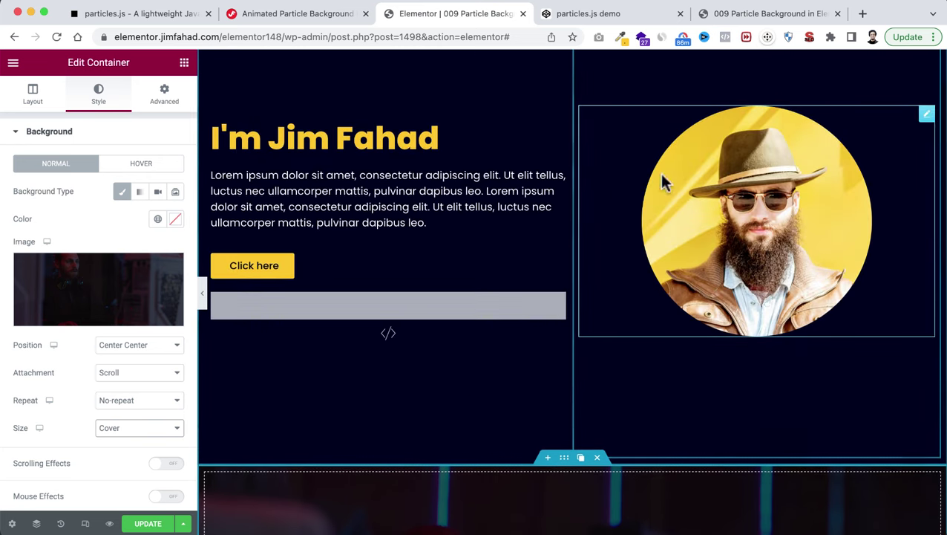
right_click(744, 165)
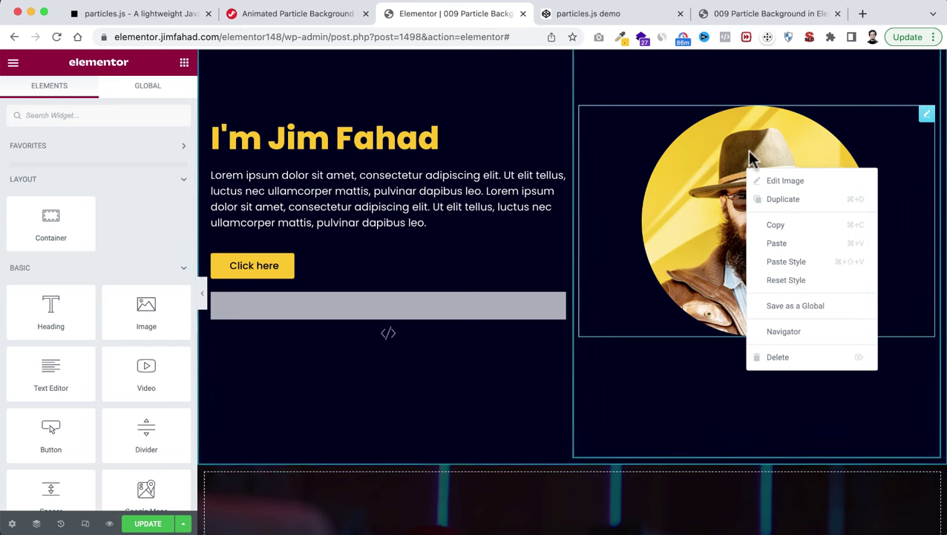
click(641, 376)
scroll(568, 384, down, 5)
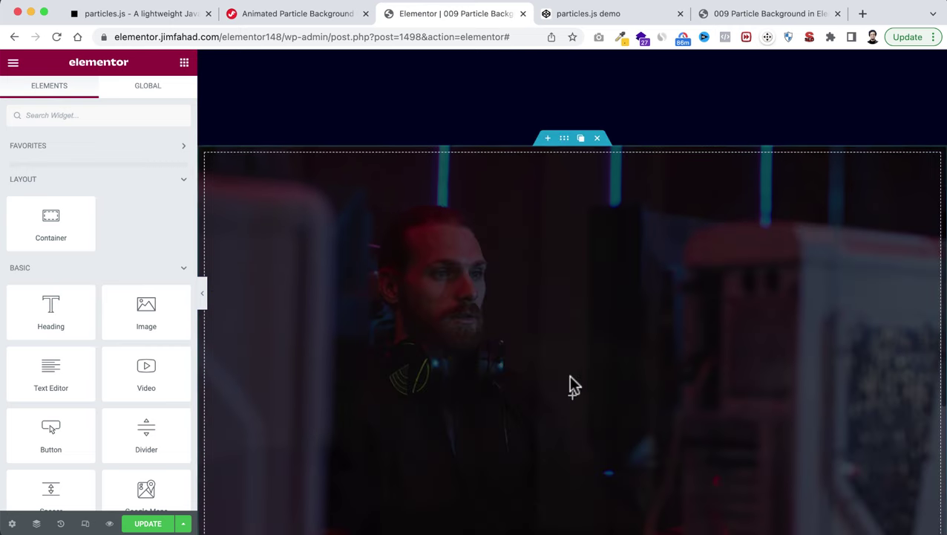
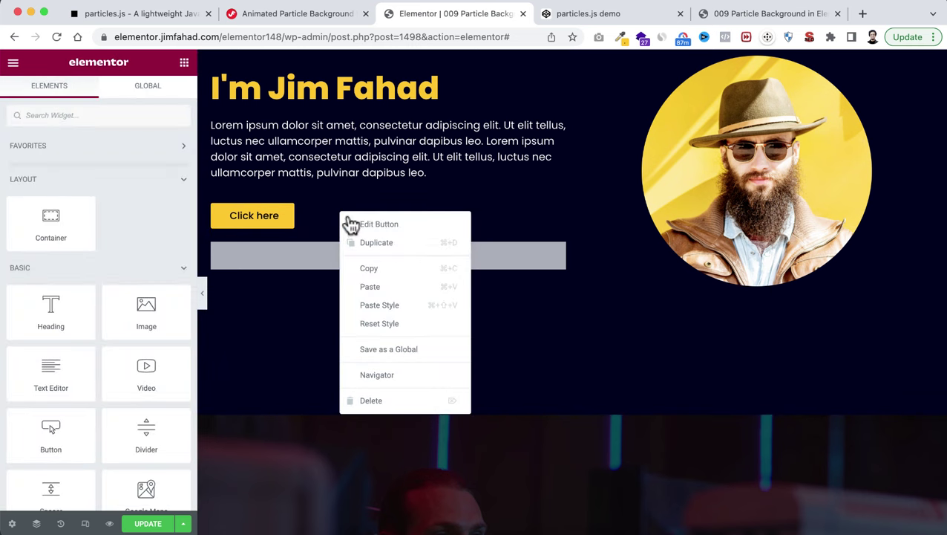
Copy the hero section's "Click here" button into the image-background container below the text and align it to the center
click(373, 270)
scroll(582, 414, down, 6)
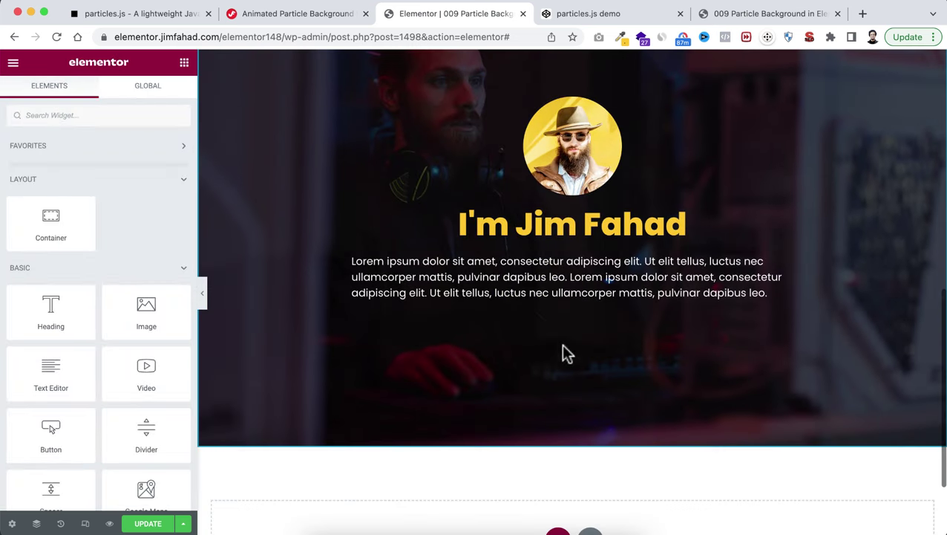
right_click(557, 318)
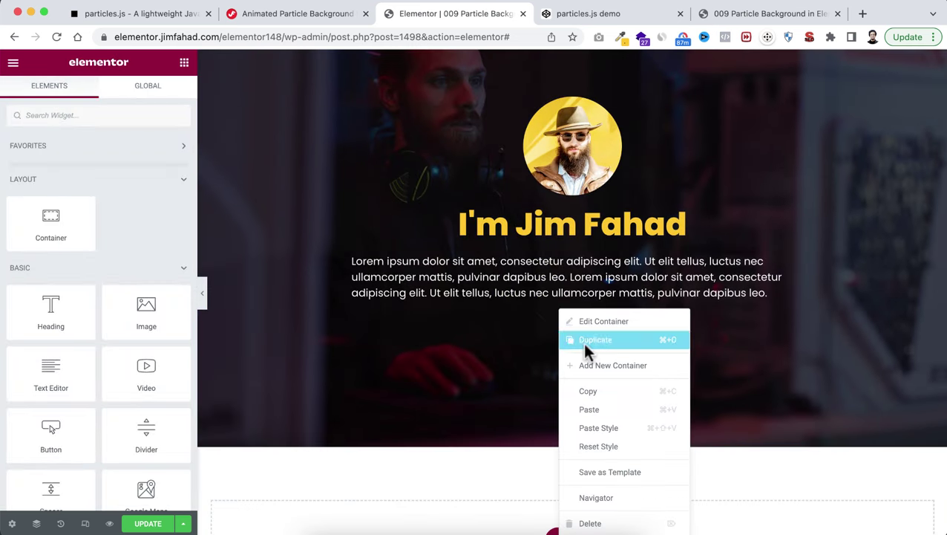
click(596, 405)
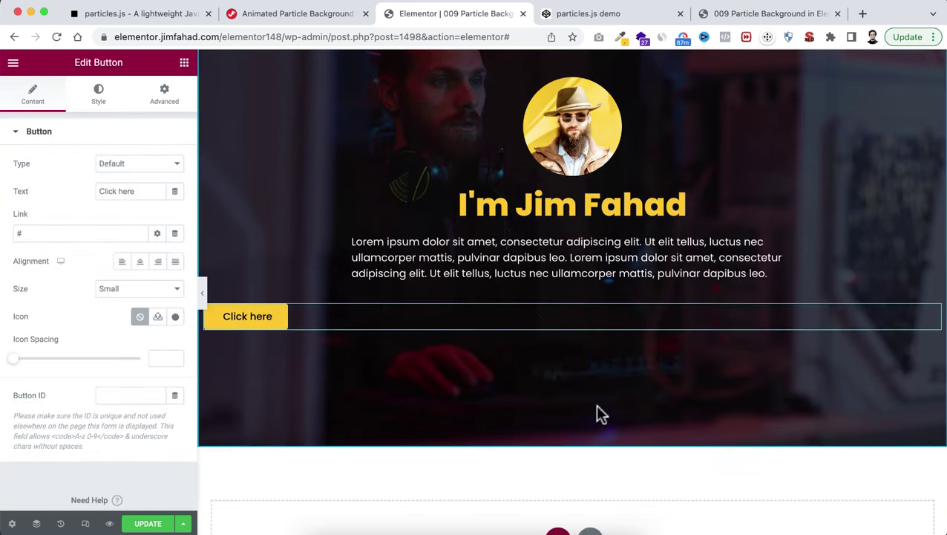
click(141, 263)
scroll(461, 313, up, 3)
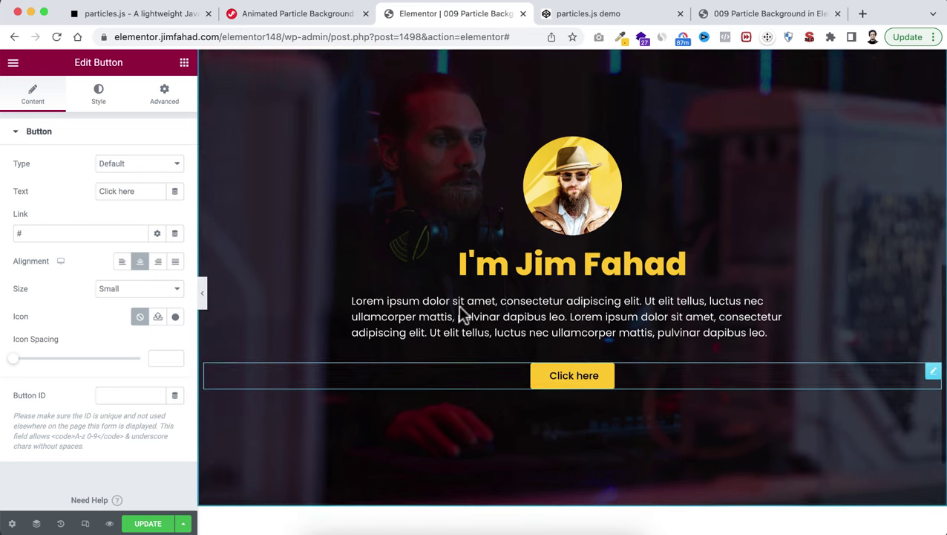
scroll(461, 313, down, 1)
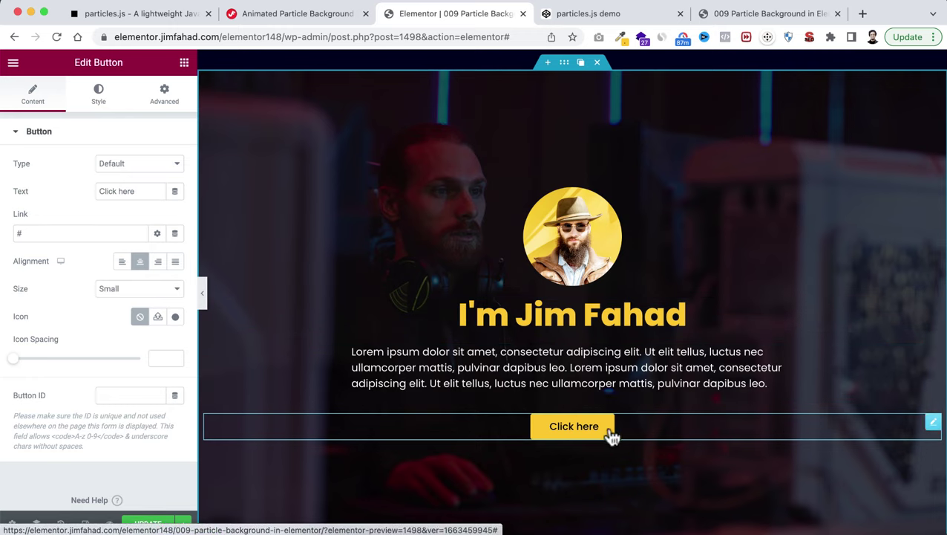
Find the HTML widget and place it below the button in the image-background container
click(184, 63)
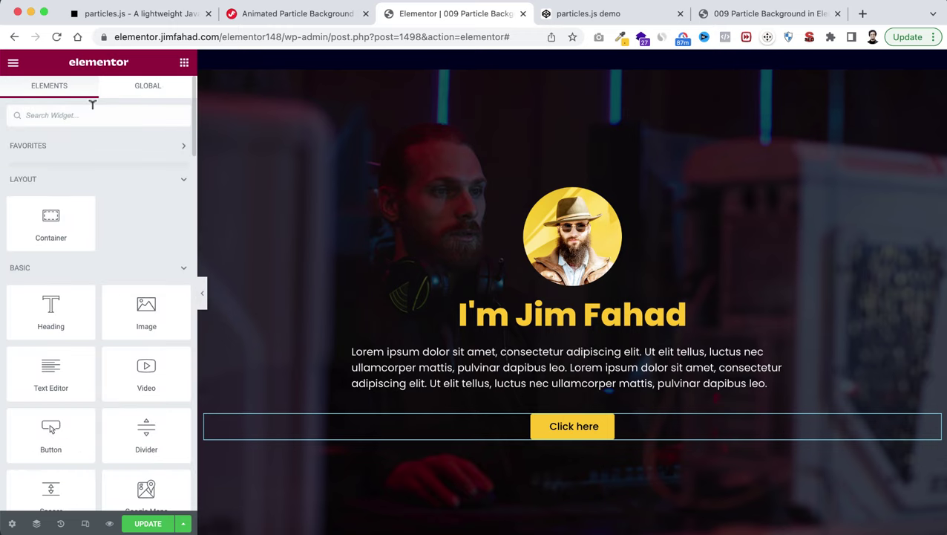
text(html)
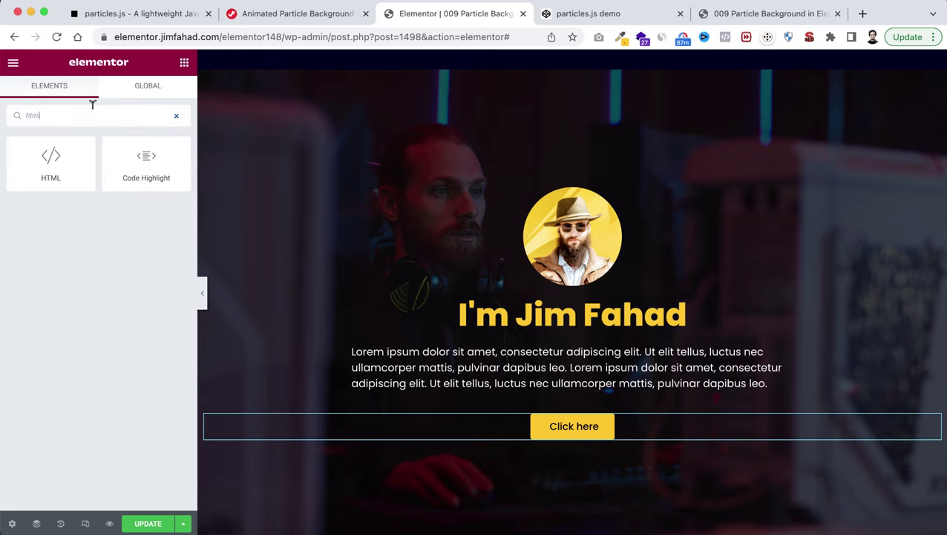
drag(50, 157, 563, 435)
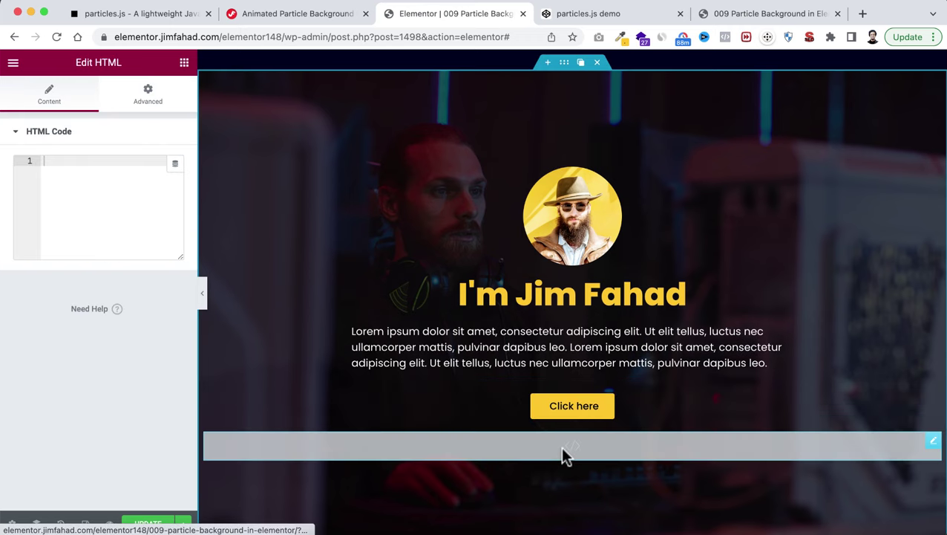
Copy the full Particles Snippet from the tutorial page and paste it into the new HTML widget's code
click(310, 15)
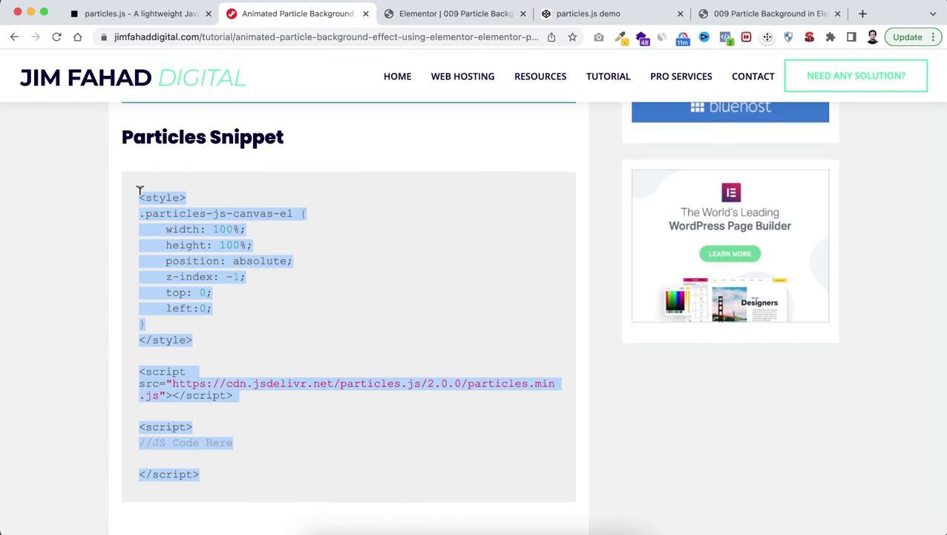
drag(139, 192, 239, 486)
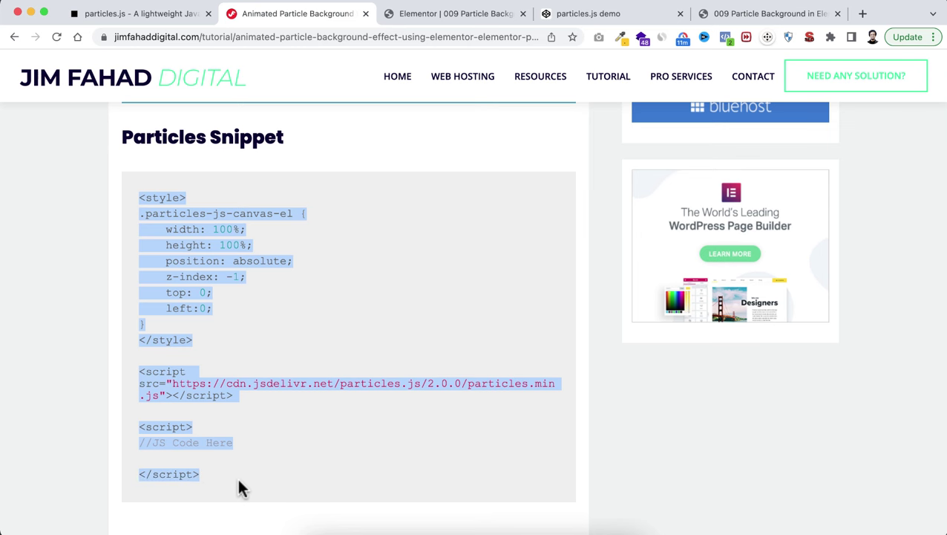
click(445, 17)
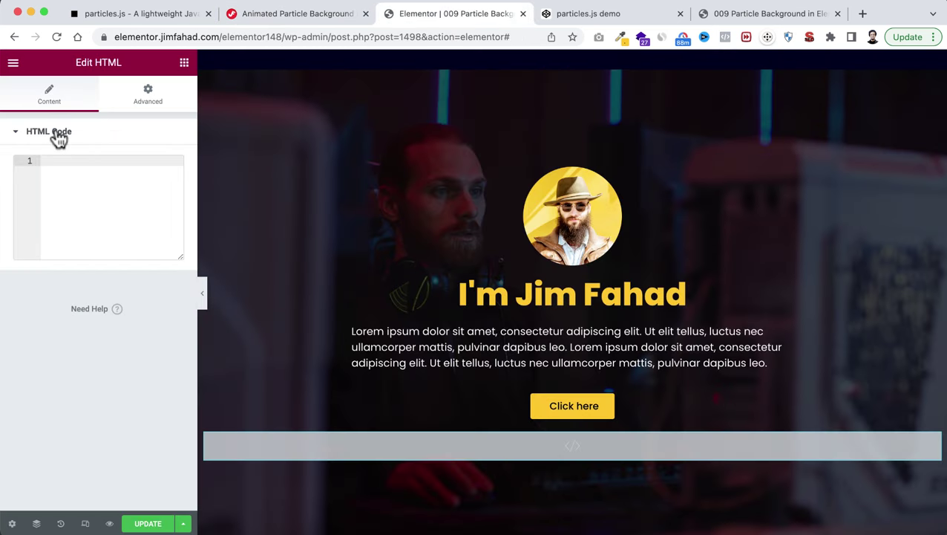
key(cmd+v)
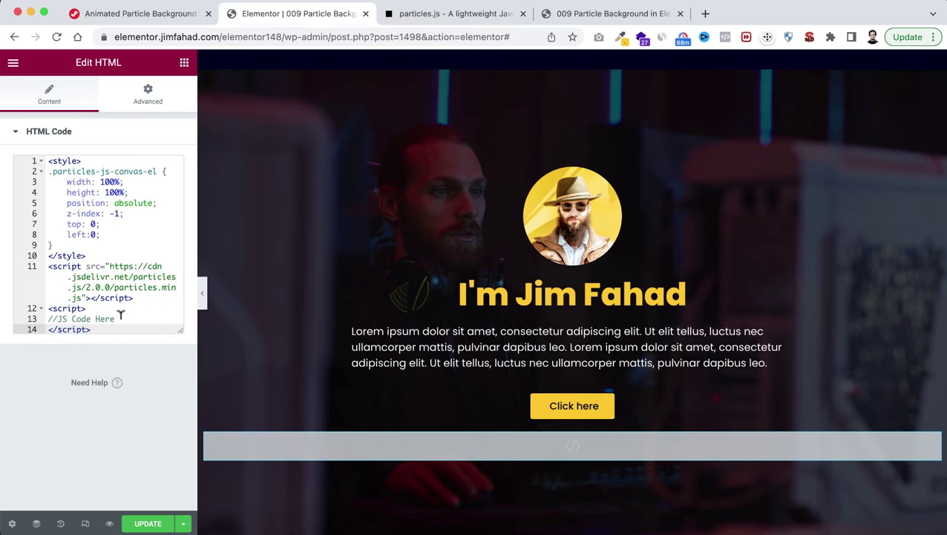
click(50, 314)
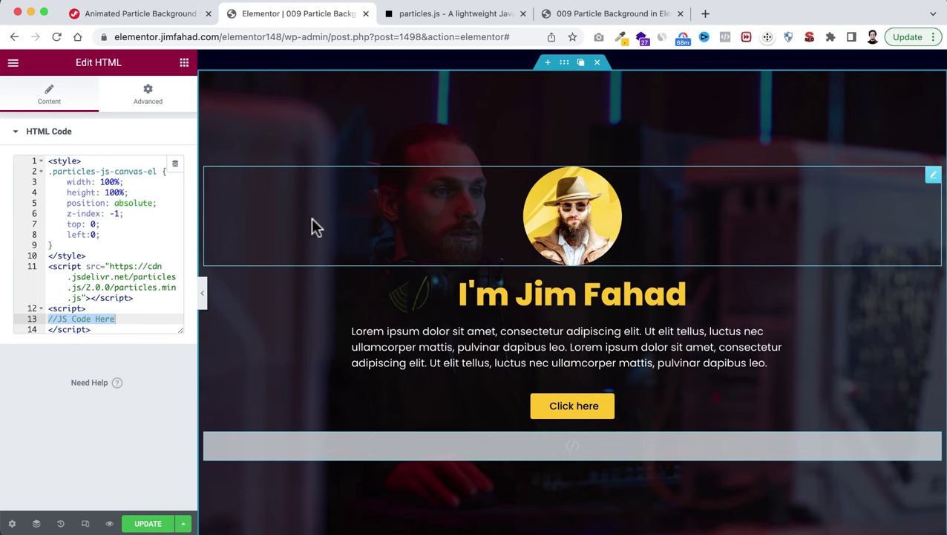
Switch to the particles.js site, reload it, load the Snow preset and expand its particles settings
click(457, 17)
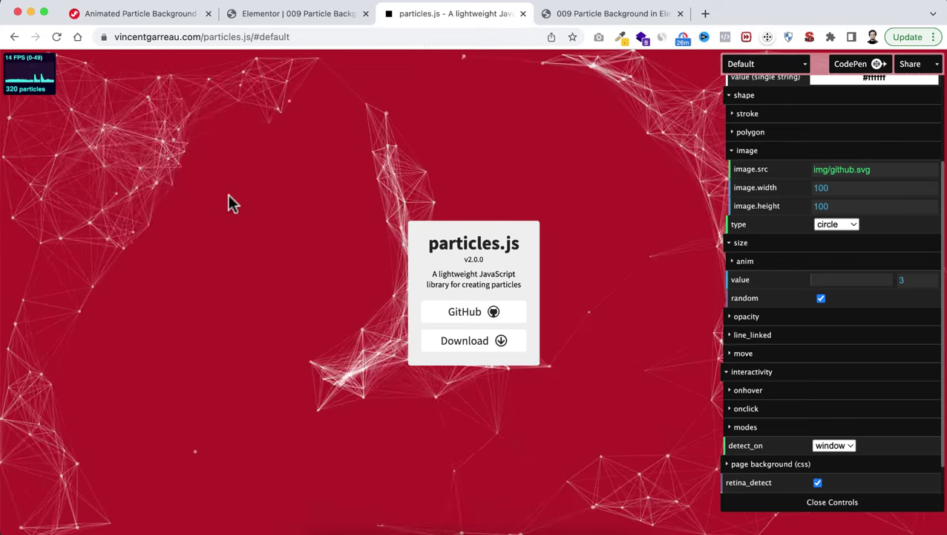
click(58, 37)
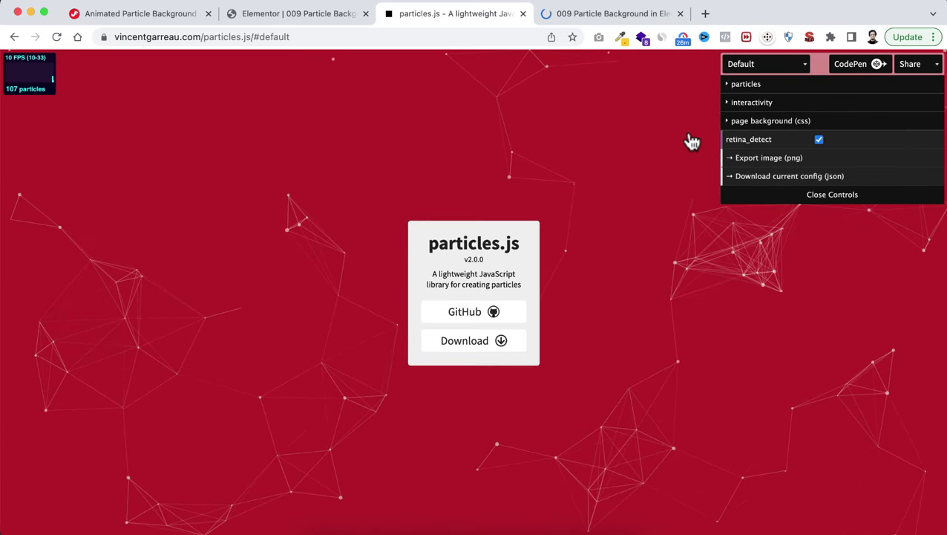
click(768, 69)
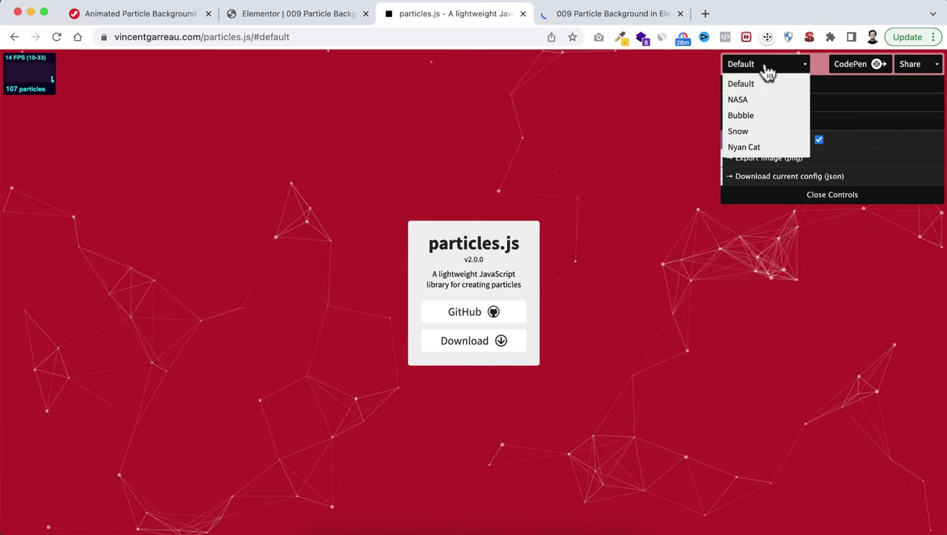
click(751, 134)
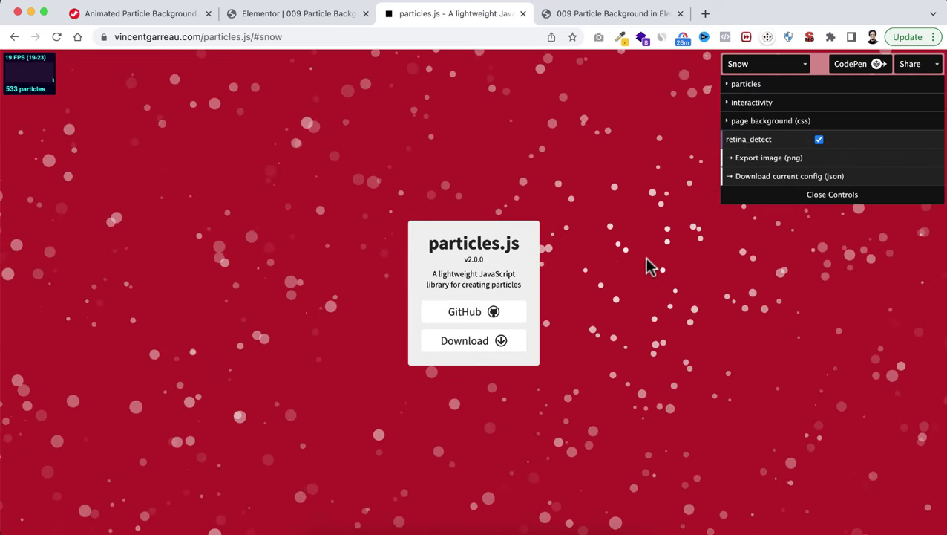
click(734, 86)
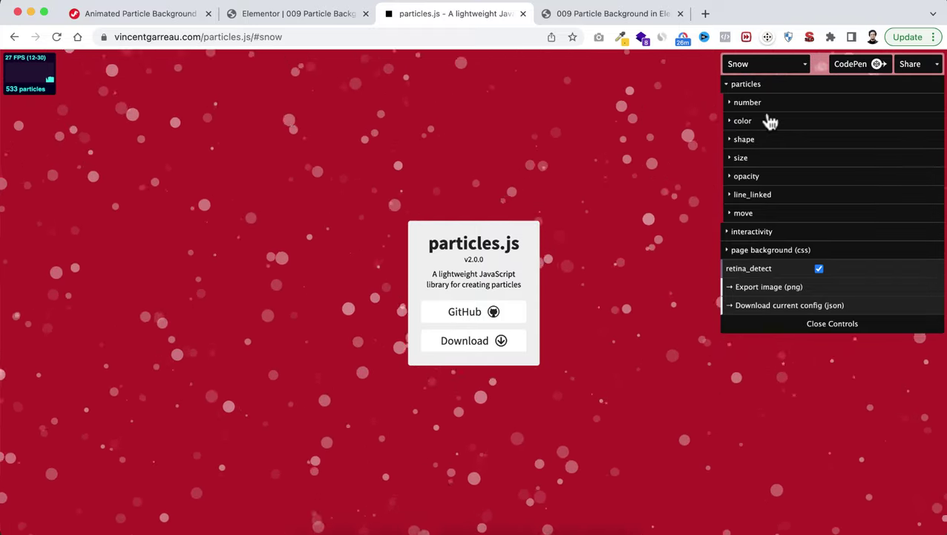
Export the Snow configuration to CodePen, copy all its JS code and paste it below "//JS Code Here" in the HTML widget
click(861, 68)
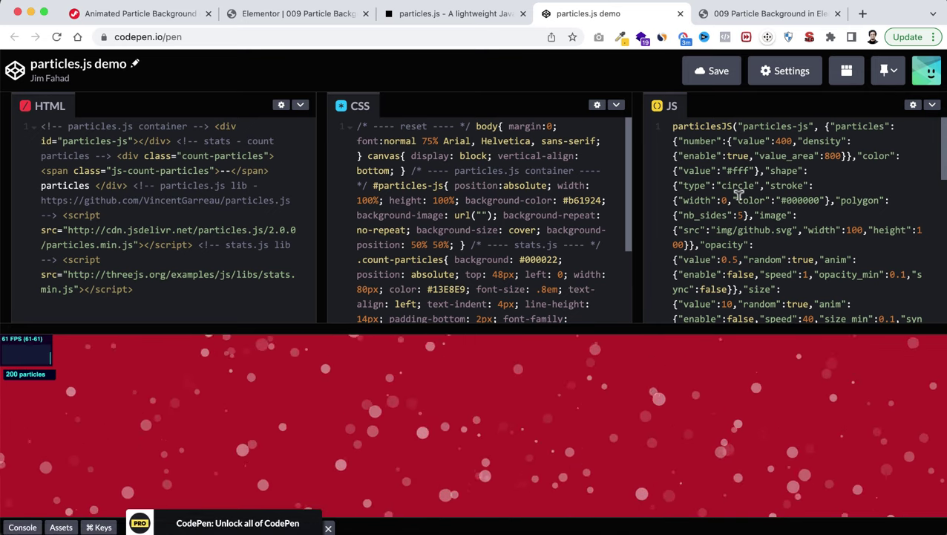
click(741, 199)
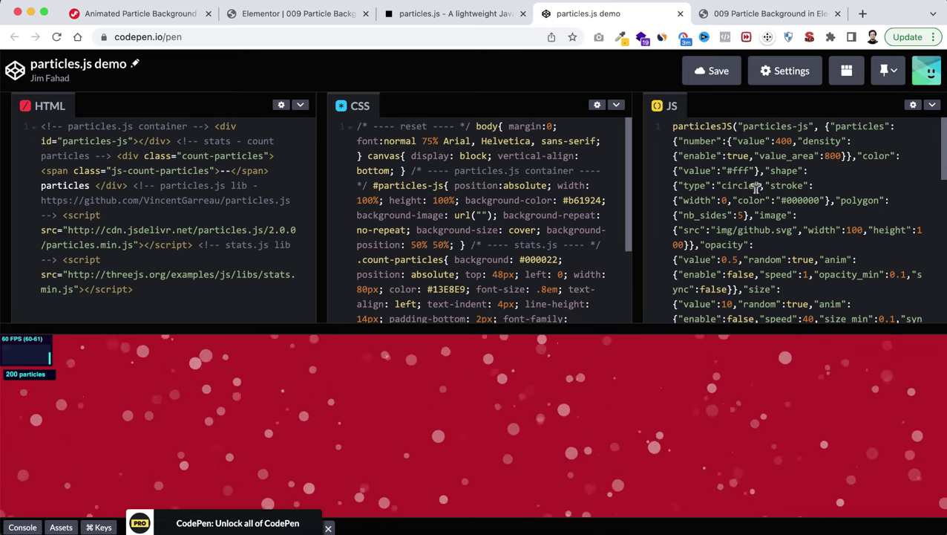
key(super+a)
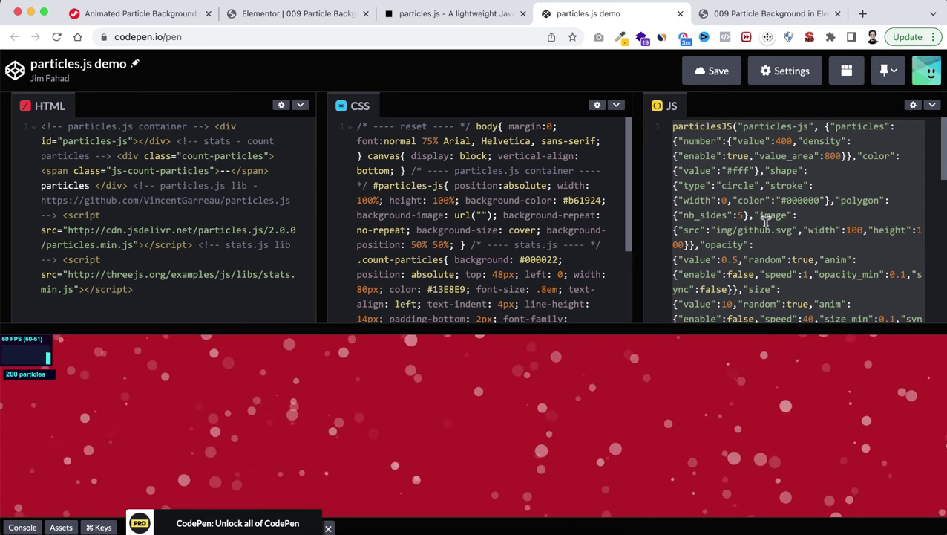
click(320, 14)
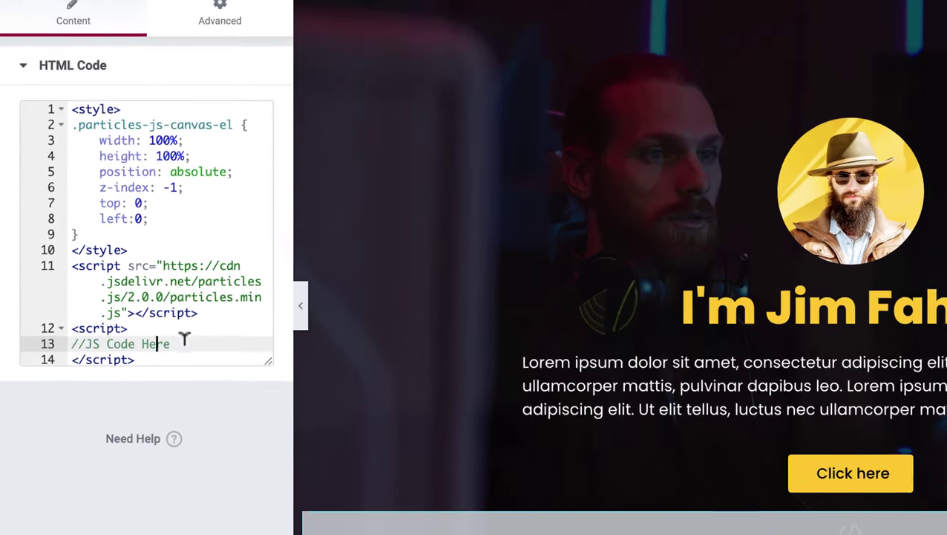
click(120, 317)
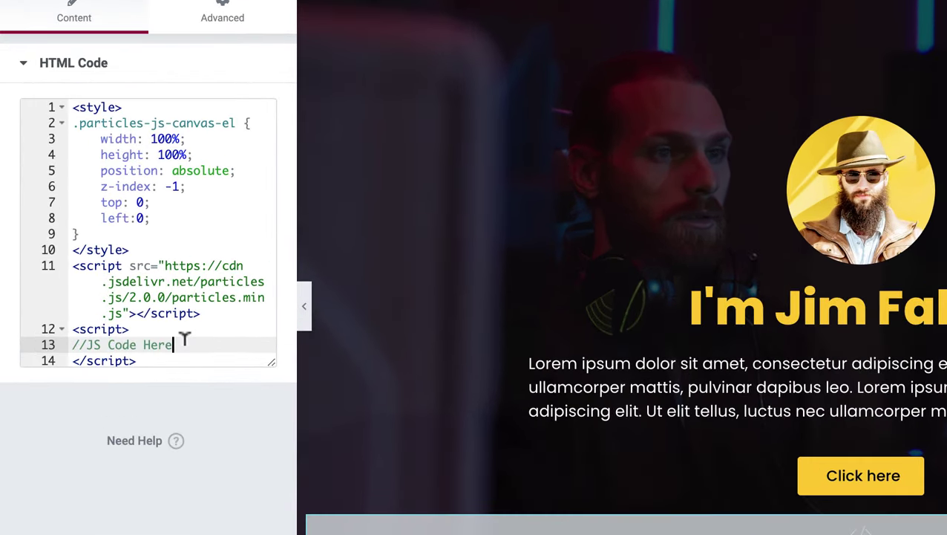
key(Return)
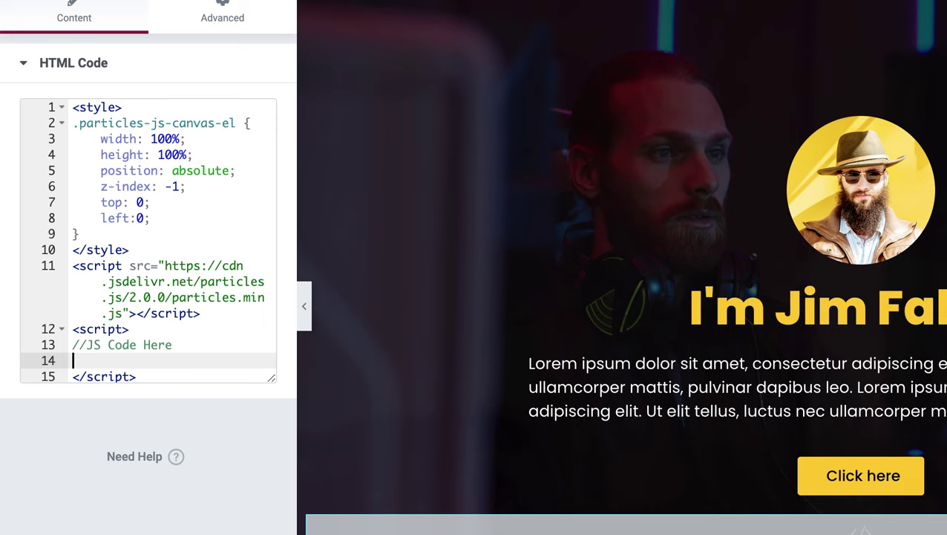
key(ctrl+v)
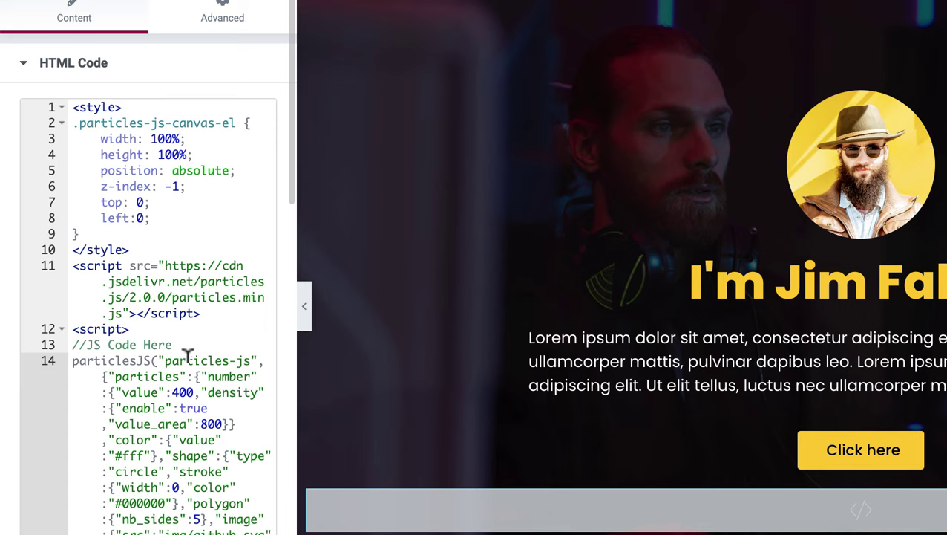
Change the target ID in the widget's particlesJS call to particles-js-2
click(166, 359)
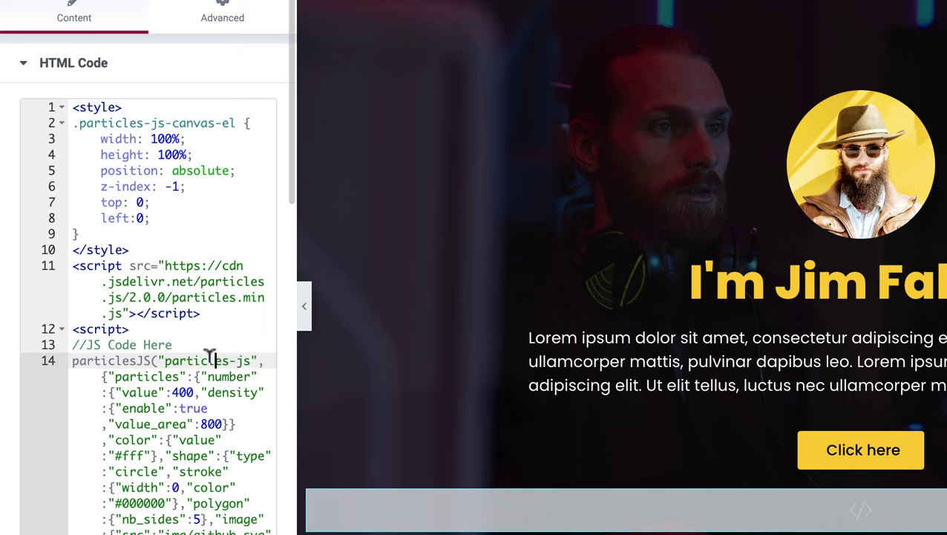
click(251, 361)
text(-2)
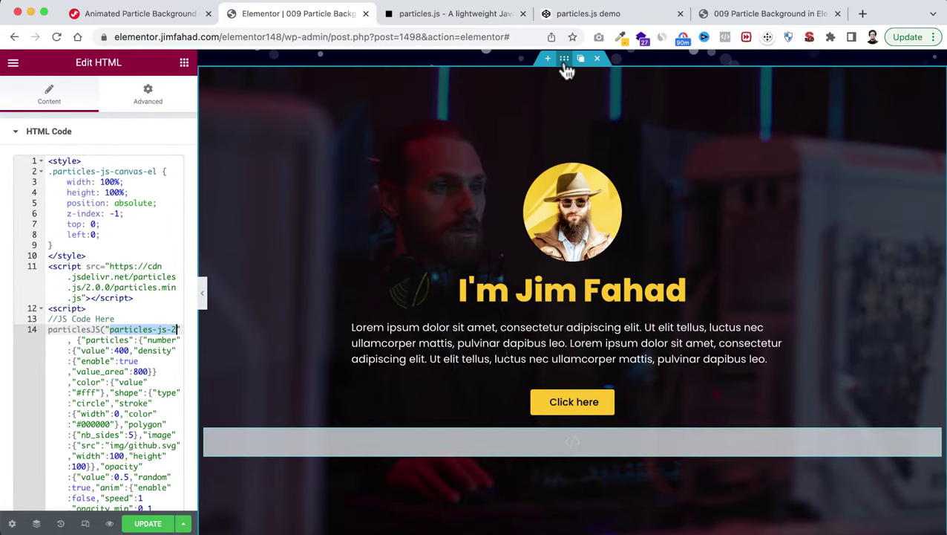
Set the image-background container's CSS ID to particles-js-2
click(564, 61)
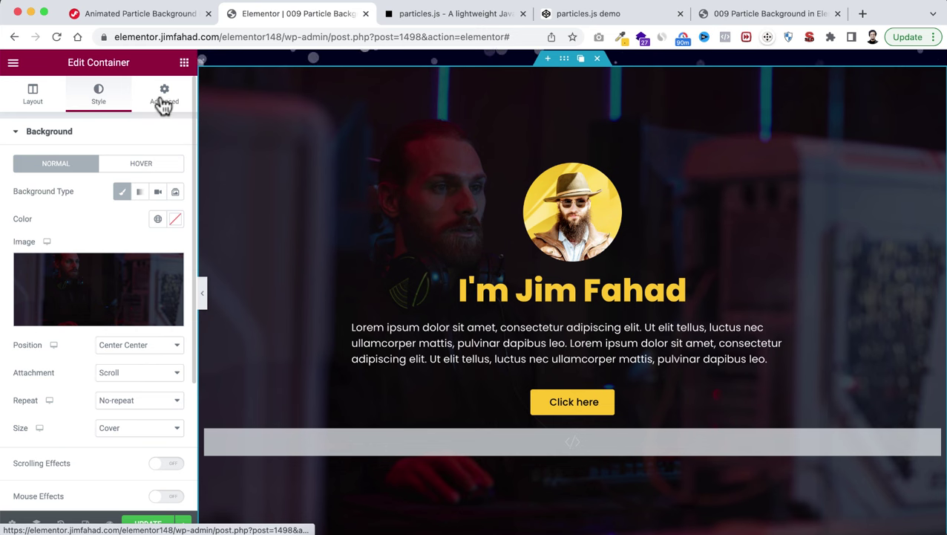
click(163, 104)
scroll(77, 438, down, 3)
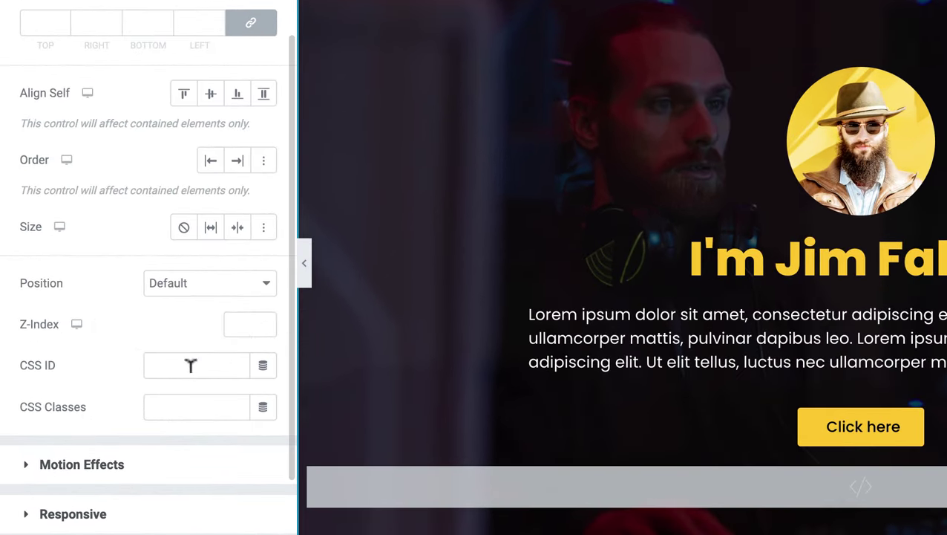
click(177, 361)
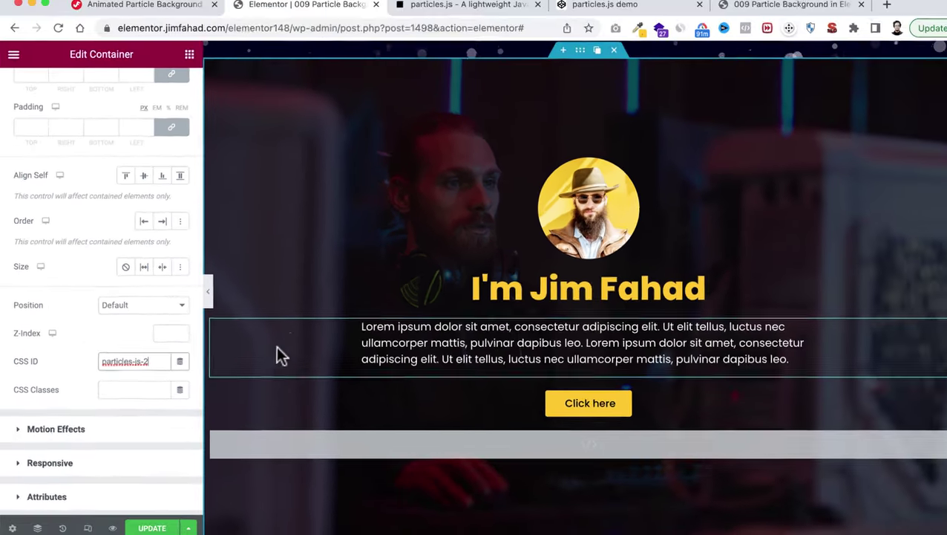
Update the page and open its preview to examine the particle effects on the solid-color and image-background sections
scroll(245, 403, down, 1)
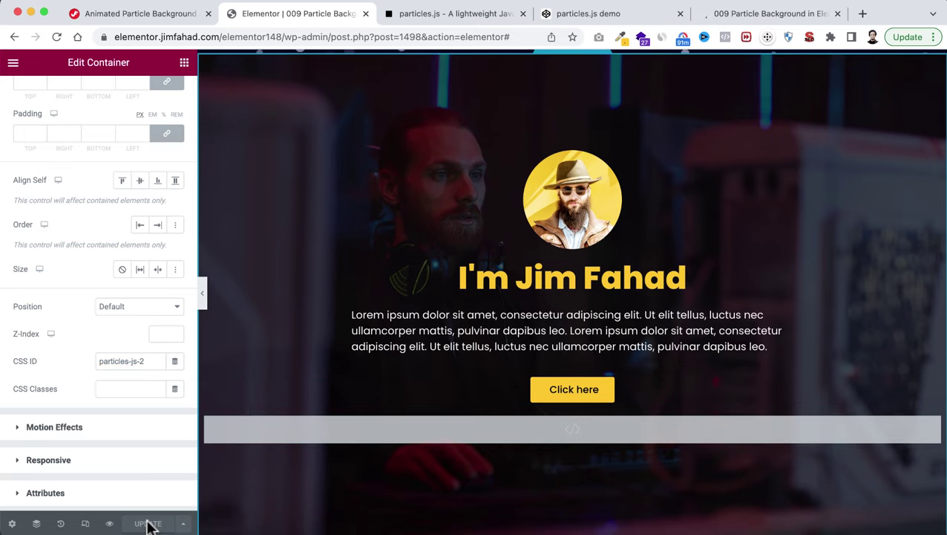
click(110, 524)
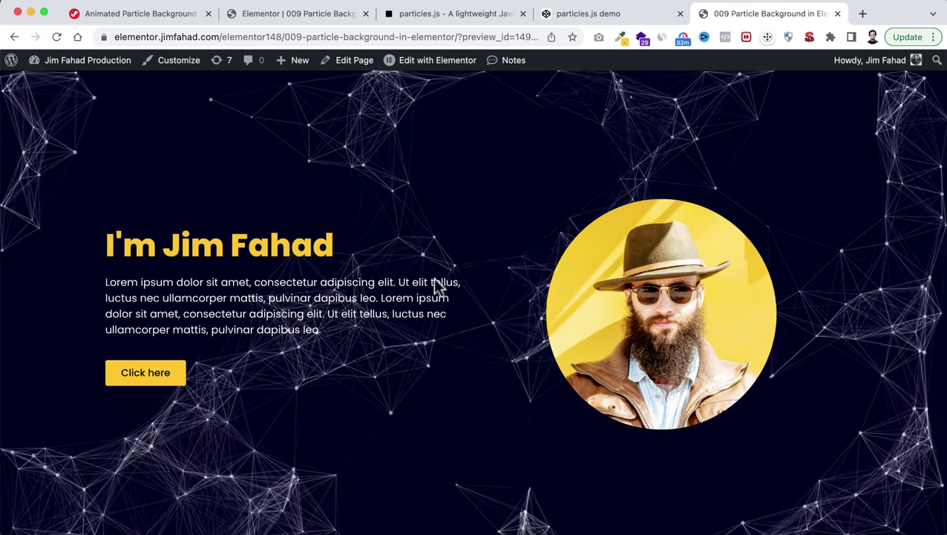
scroll(518, 440, down, 6)
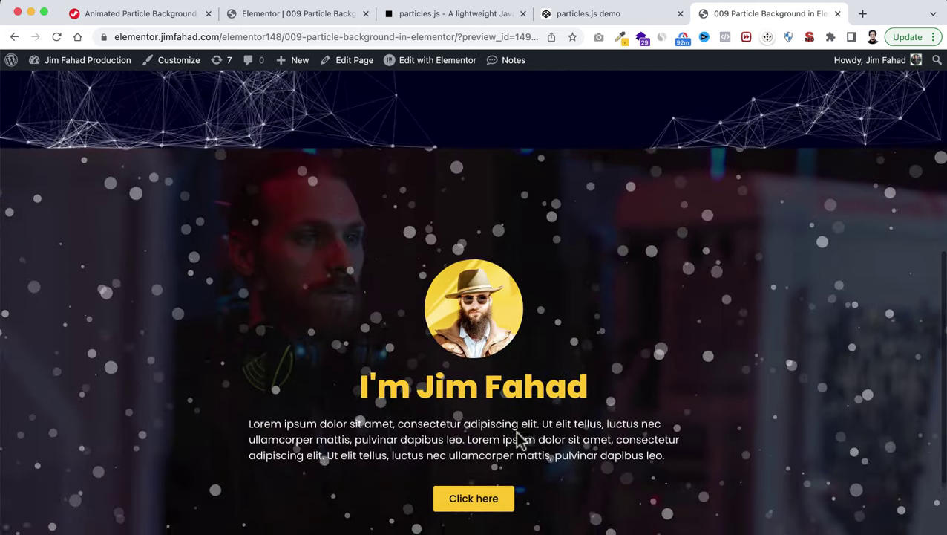
scroll(518, 440, down, 3)
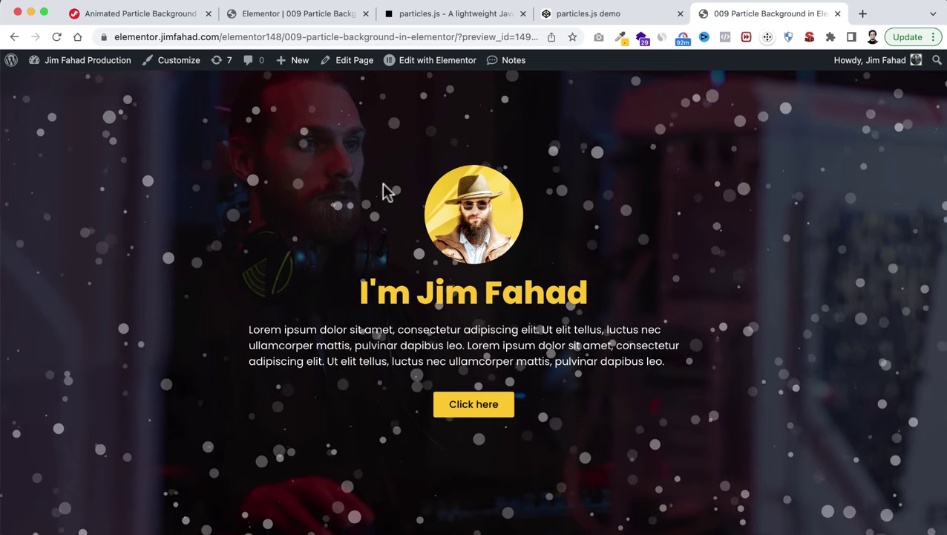
scroll(519, 334, down, 1)
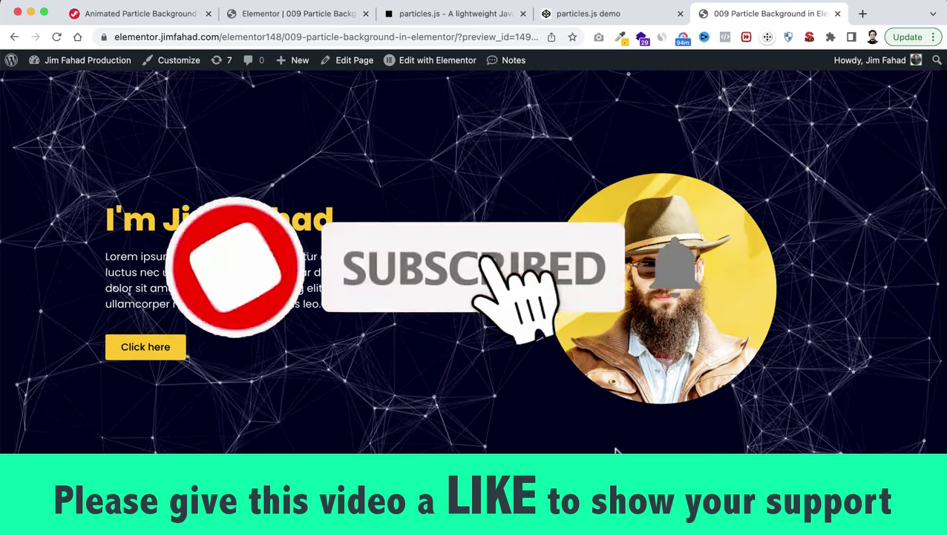
scroll(616, 450, up, 1)
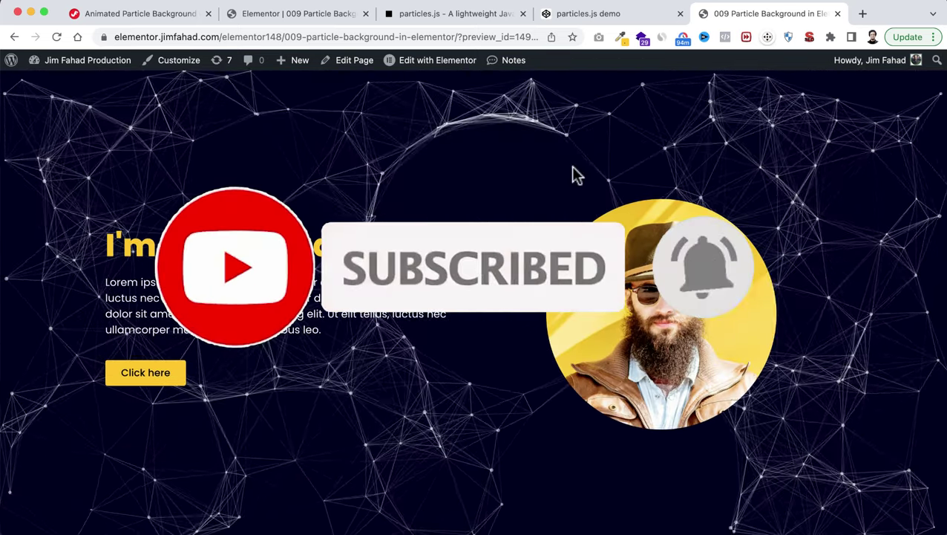